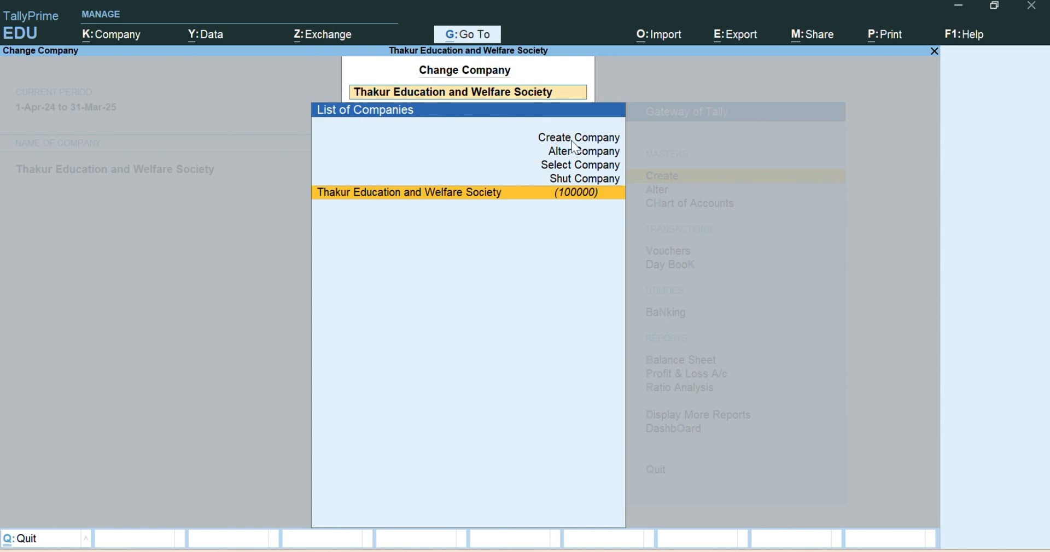
Start creating a new company named M/s Gupta Elecronics and keep the same text as its mailing name.
click(574, 141)
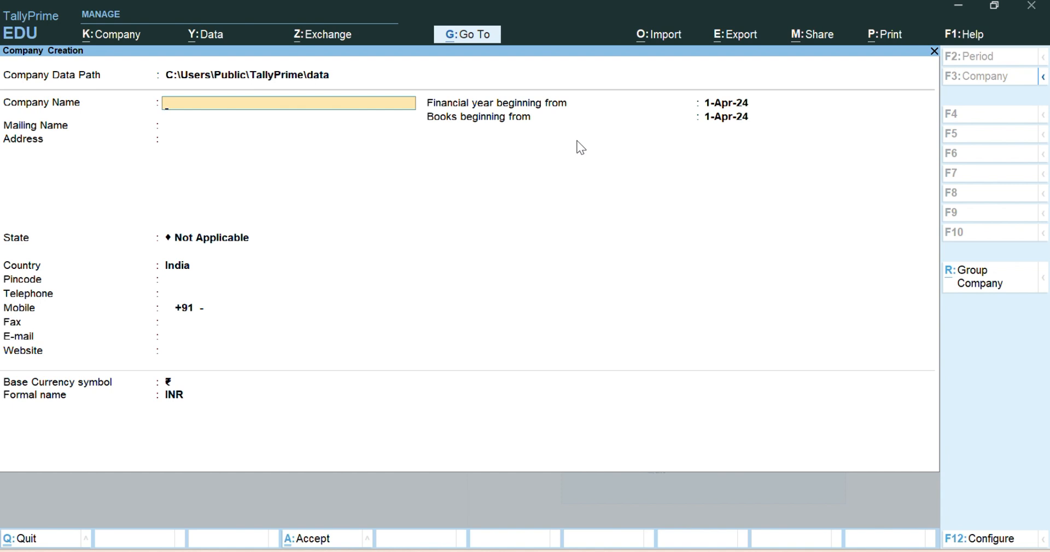
text(M/s)
text( El)
key(BackSpace)
key(BackSpace)
text(Gupta Elecronc)
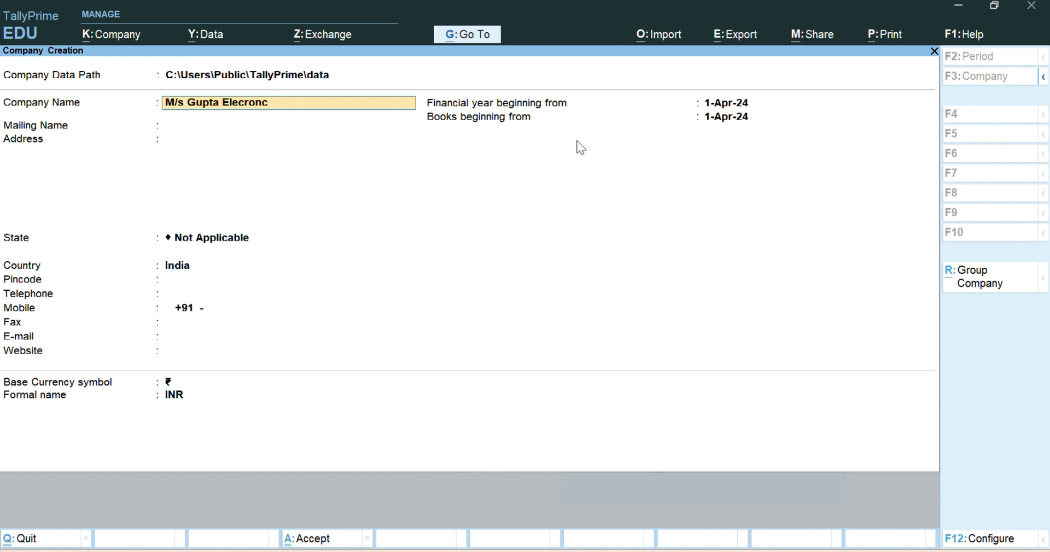
key(BackSpace)
text(ics)
key(Return)
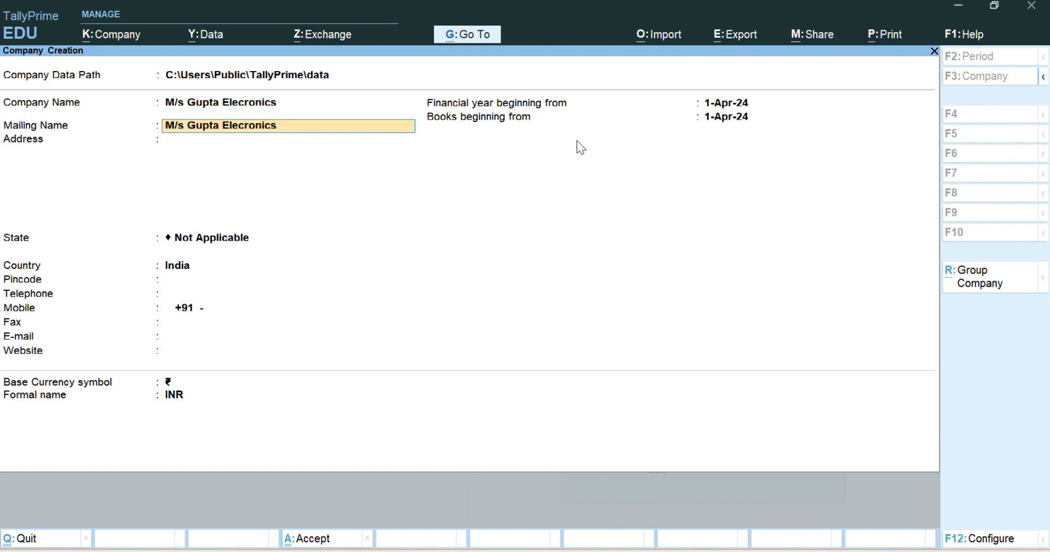
key(Return)
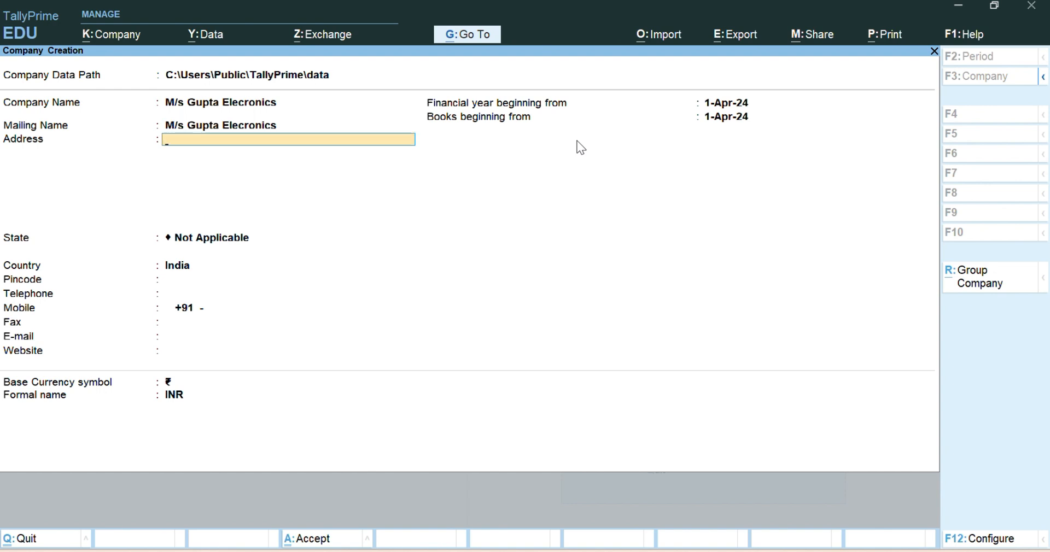
Enter the company's postal address on two lines, with the street location first and the city second.
text(Main Market Near Bus St)
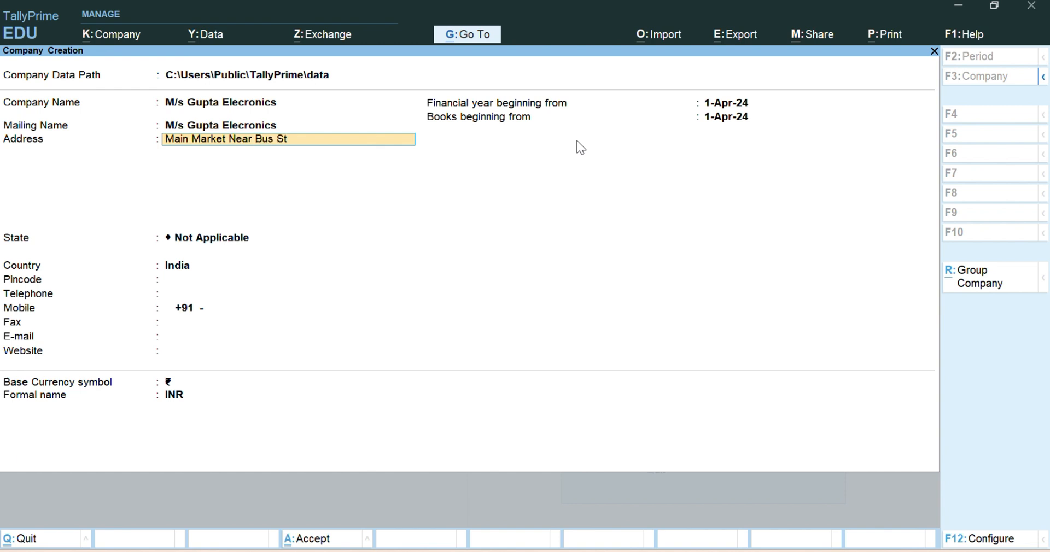
text(op)
key(Return)
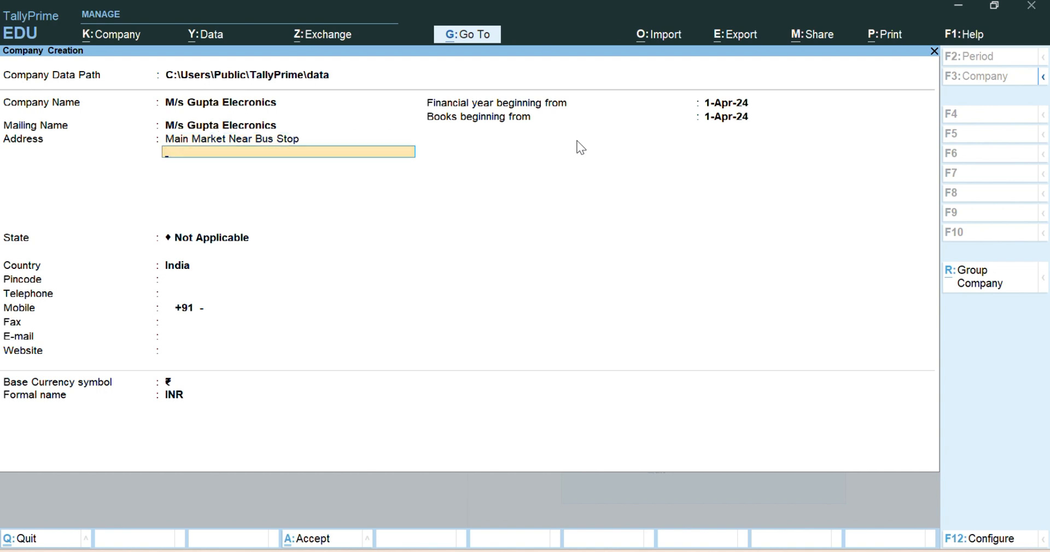
text(Patiala)
key(Return)
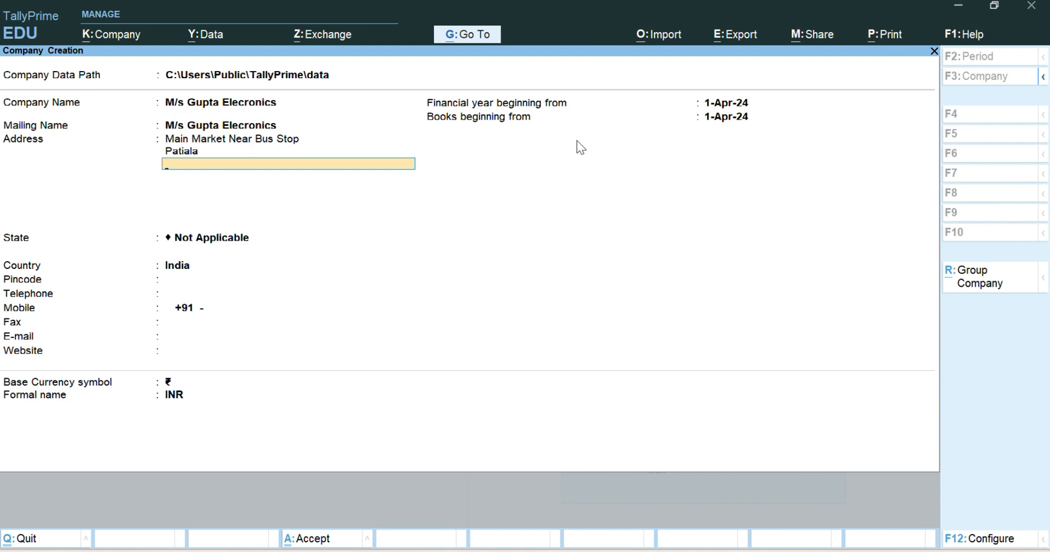
key(Return)
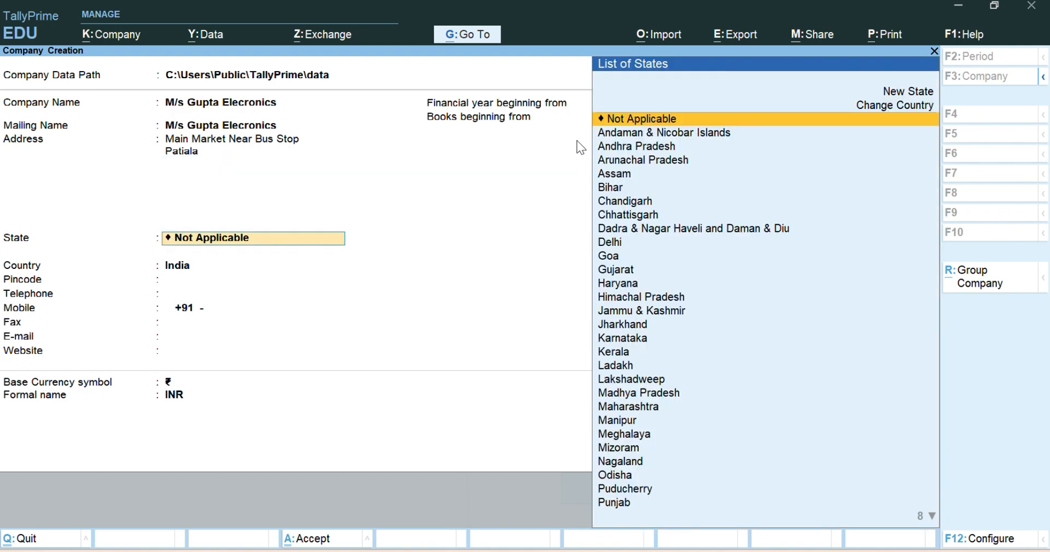
Set the company's state to Punjab and enter its postal pincode.
text(Pu)
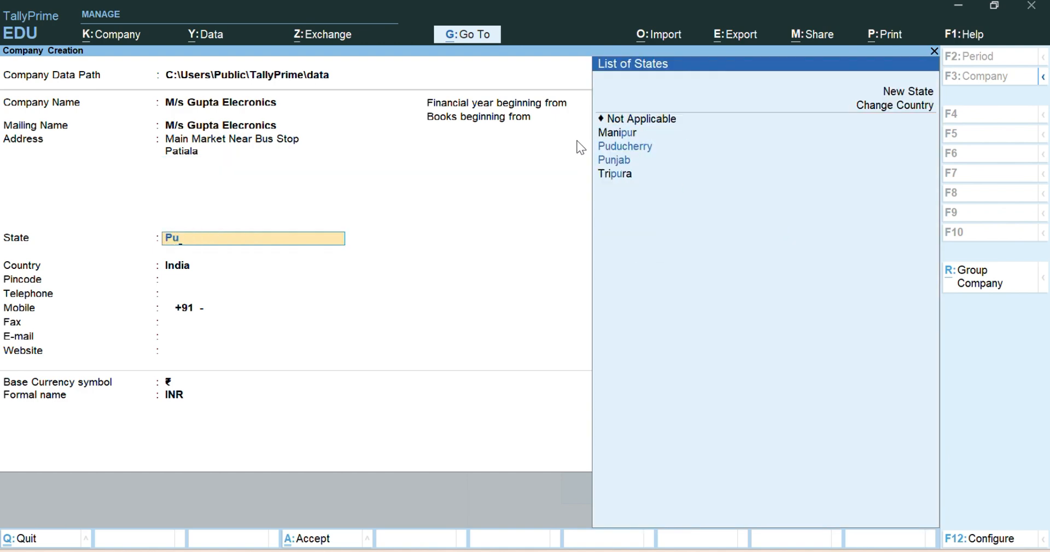
key(Down)
key(Return)
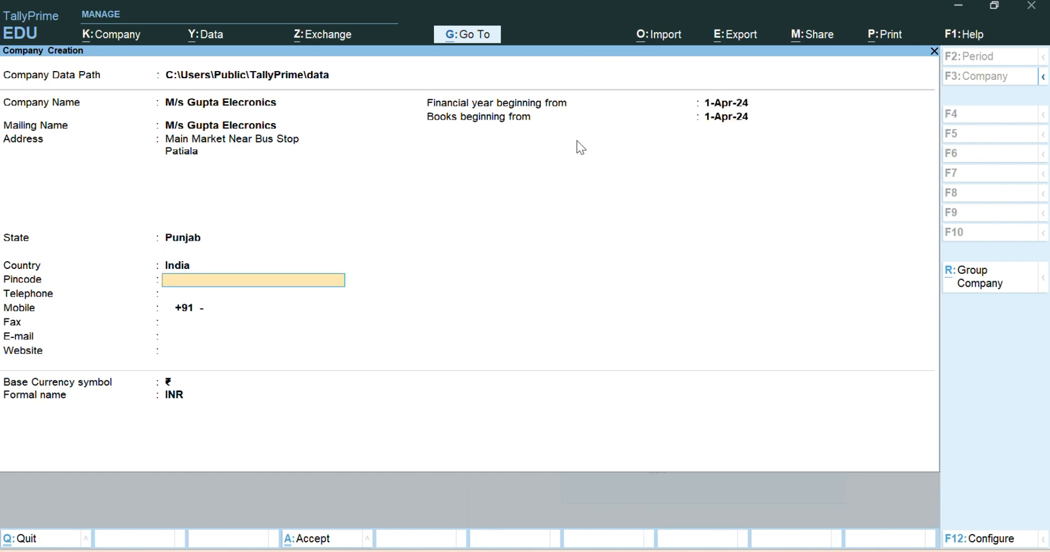
text(14710)
text(1)
key(BackSpace)
key(BackSpace)
key(BackSpace)
text(00)
key(Return)
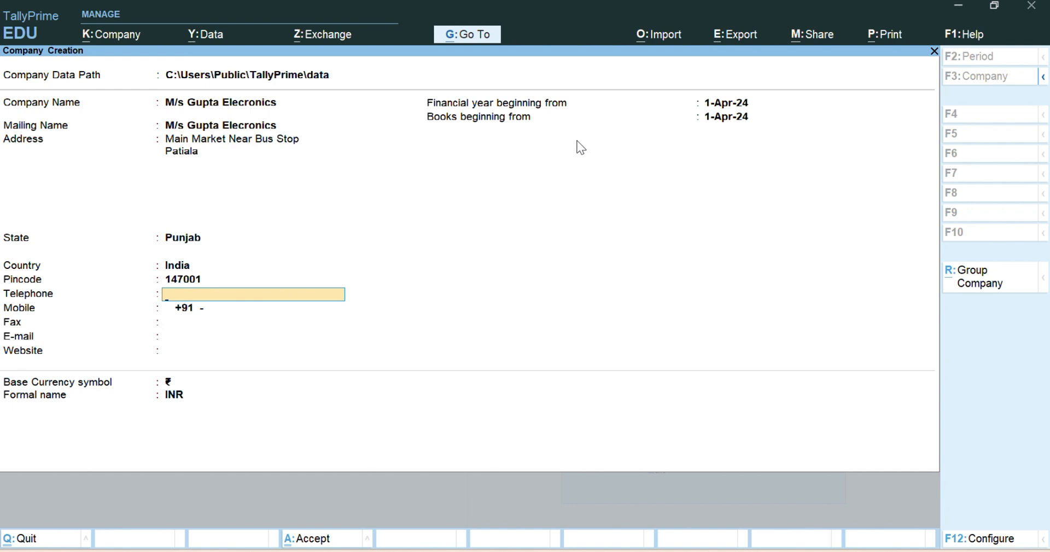
Enter the company's mobile number, leaving the telephone and fax blank.
key(Return)
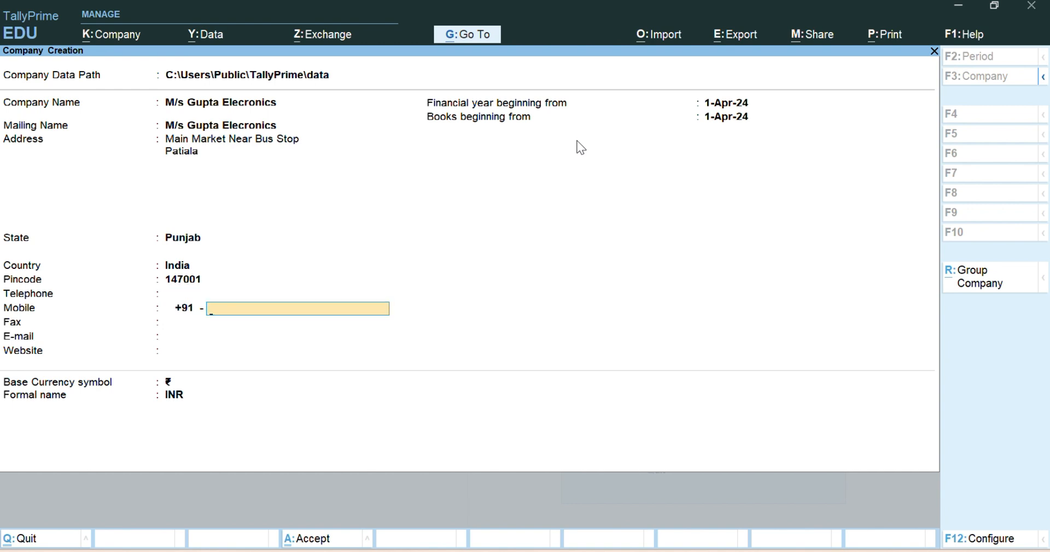
key(Return)
key(Return)
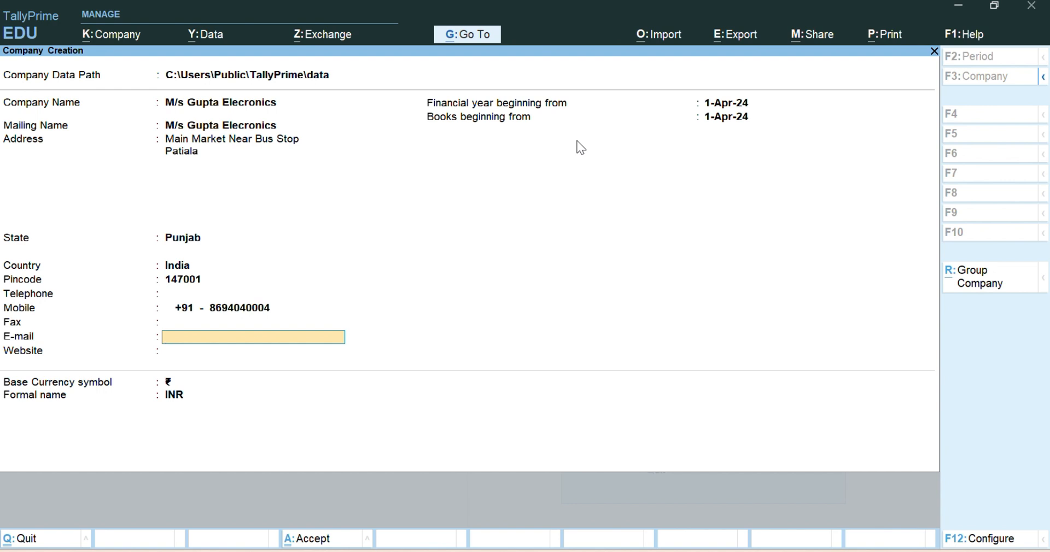
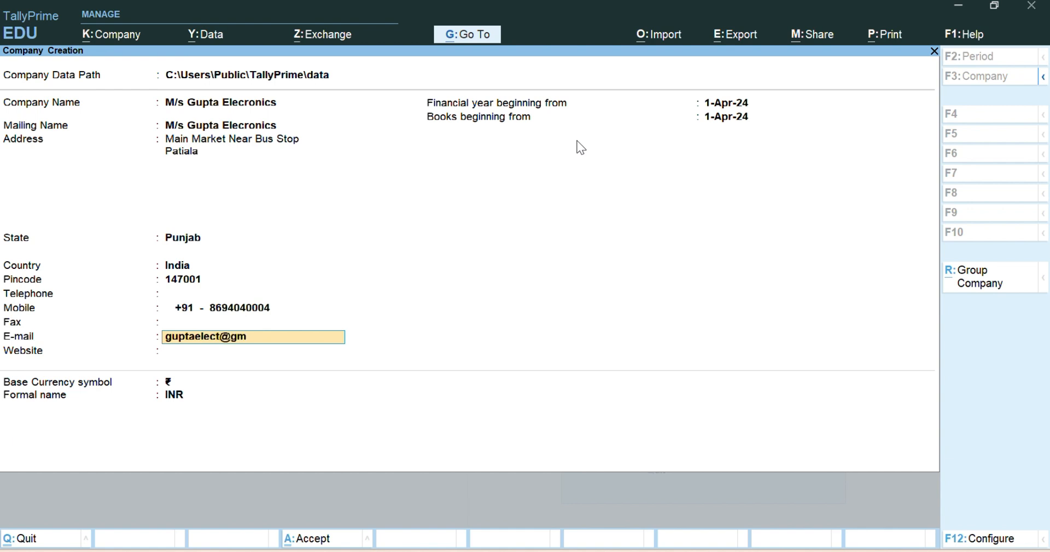
Fill in the company's e-mail address and leave the website blank.
key(Return)
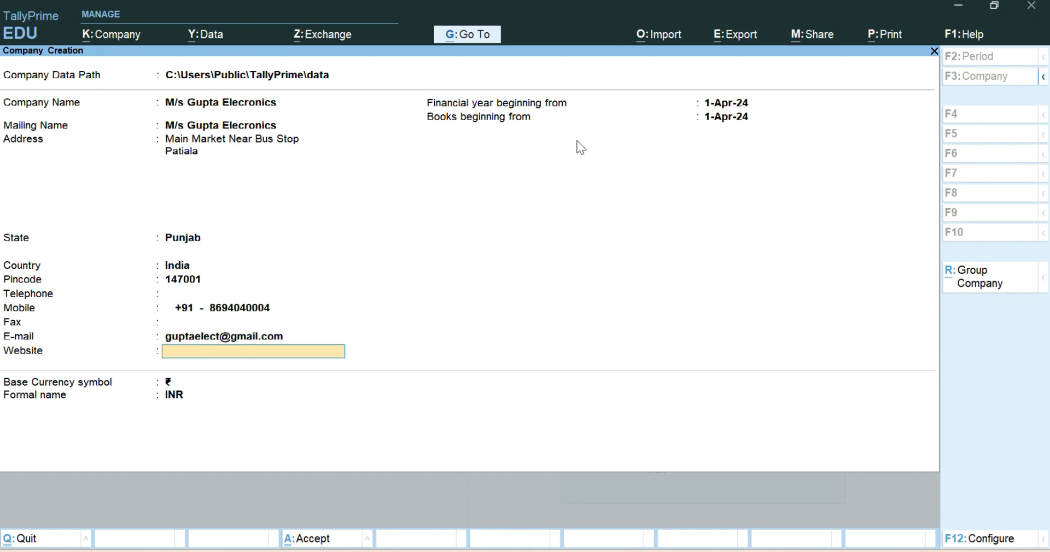
key(Return)
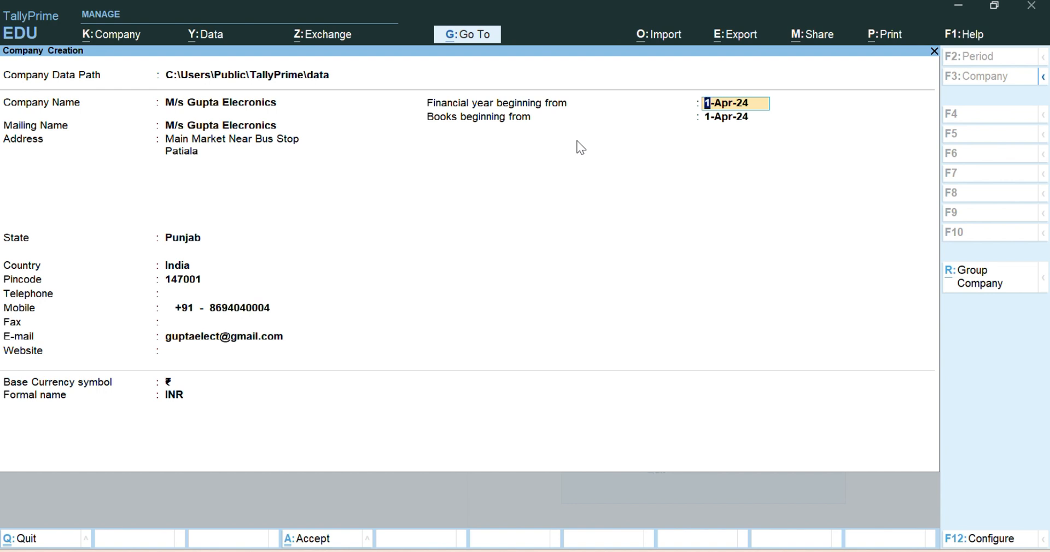
Keep 1-Apr-24 for both beginning dates and ₹ / INR as base currency, and accept the company creation.
key(Return)
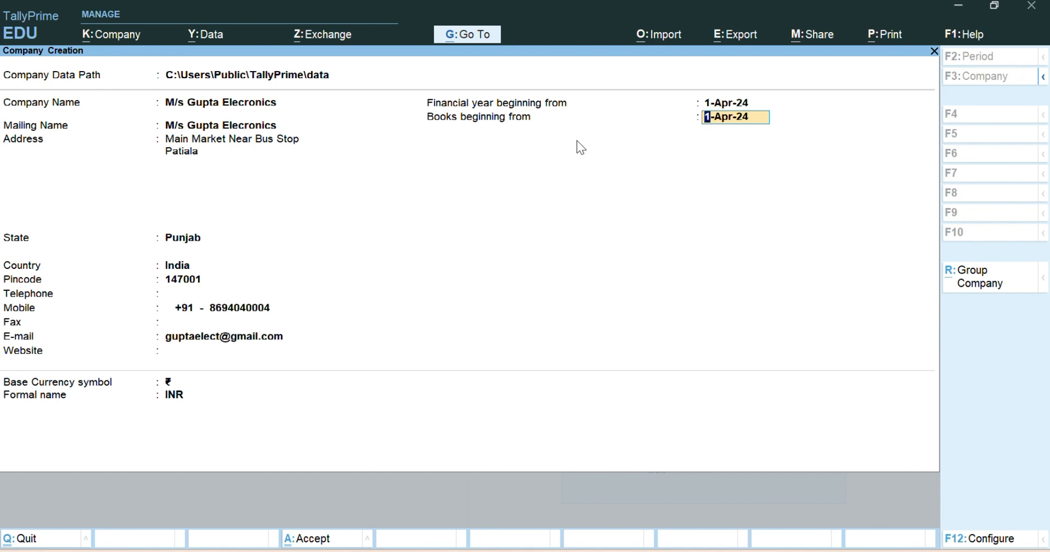
key(Return)
key(Return)
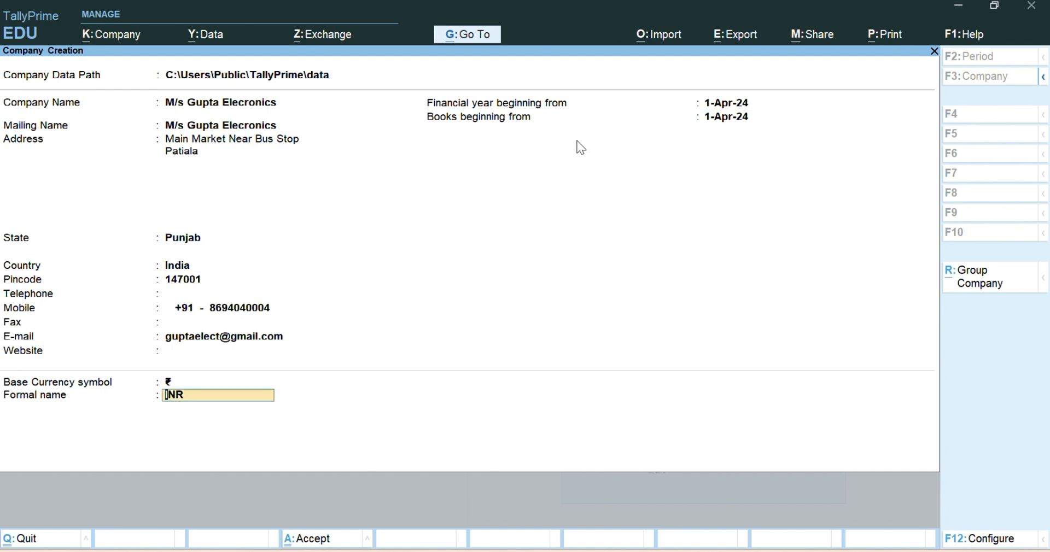
key(BackSpace)
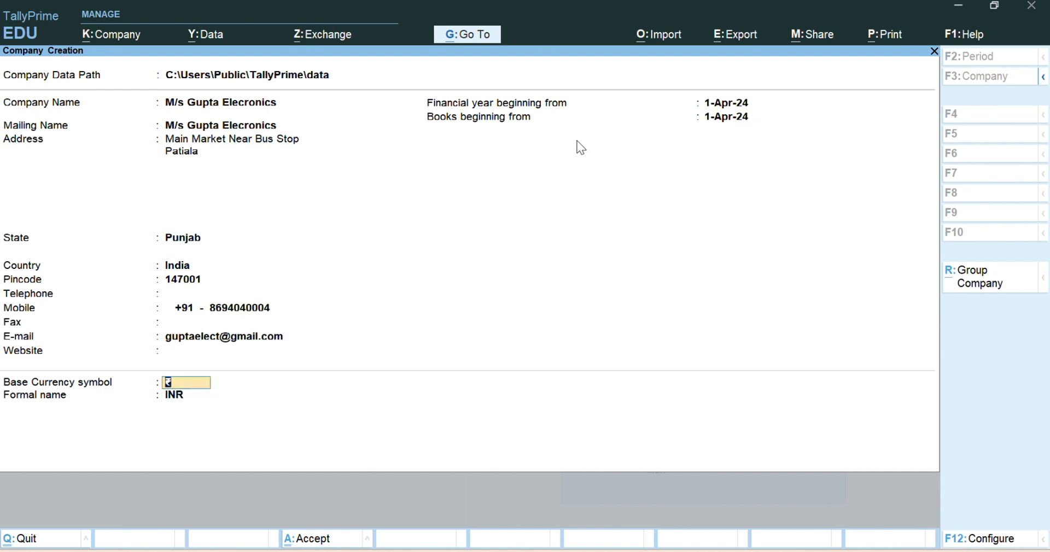
key(Return)
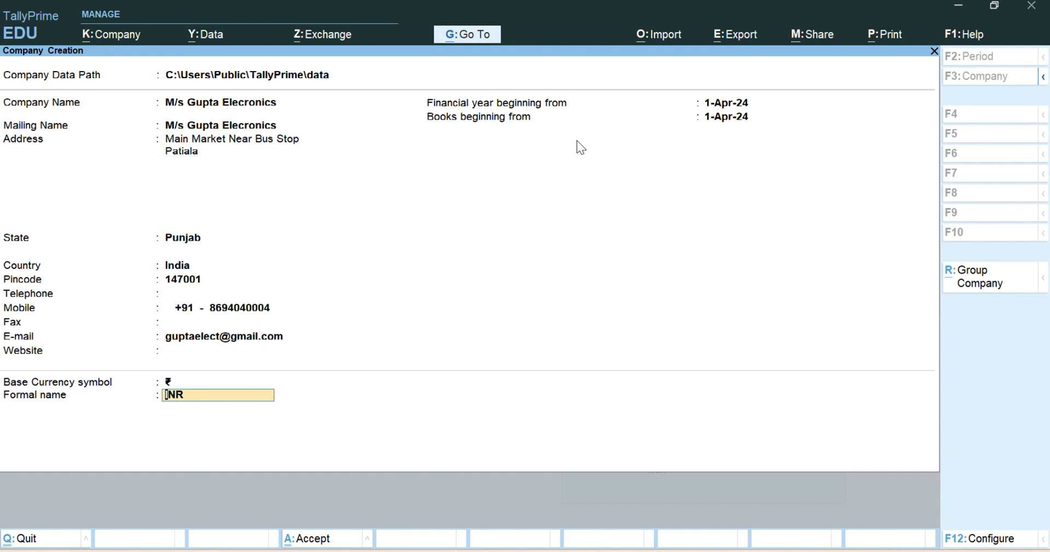
key(Return)
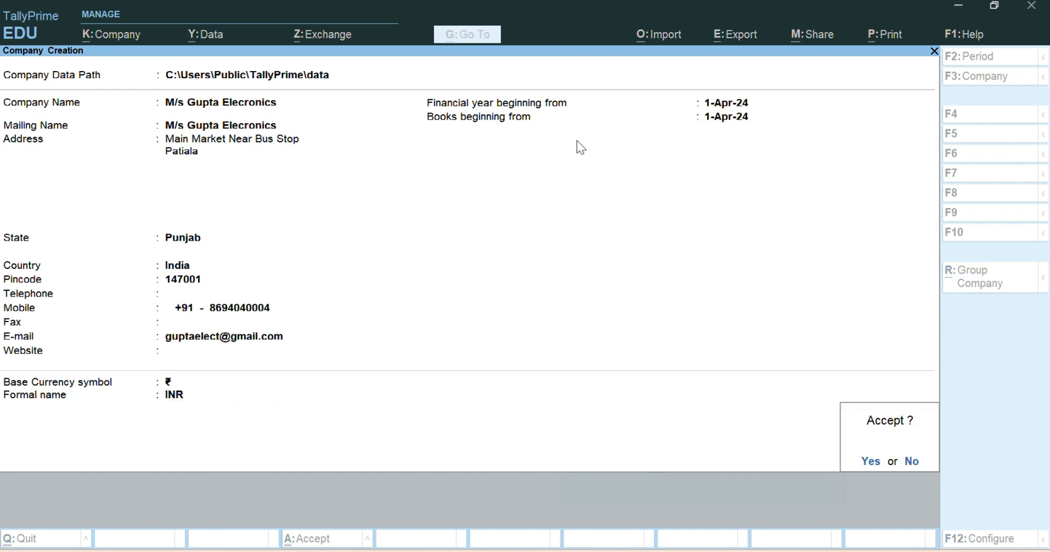
key(Return)
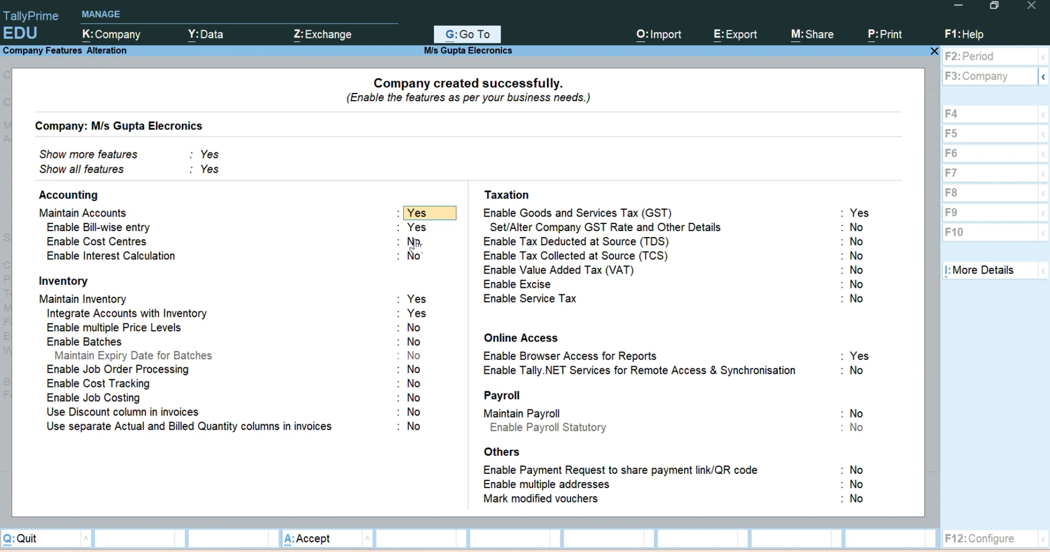
Keep the accounting features at their defaults and set Maintain Inventory to No.
key(Return)
key(Up)
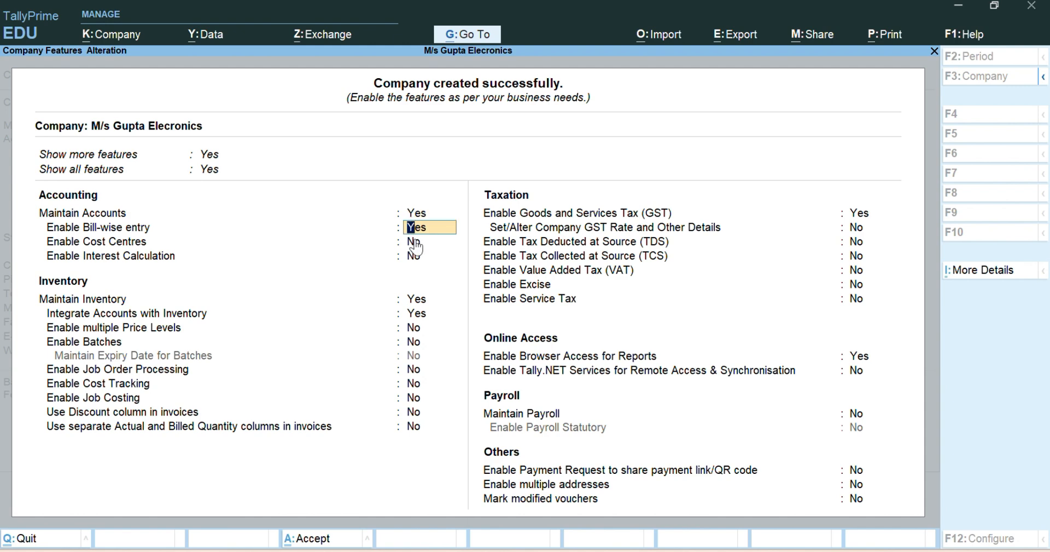
key(Return)
key(Return)
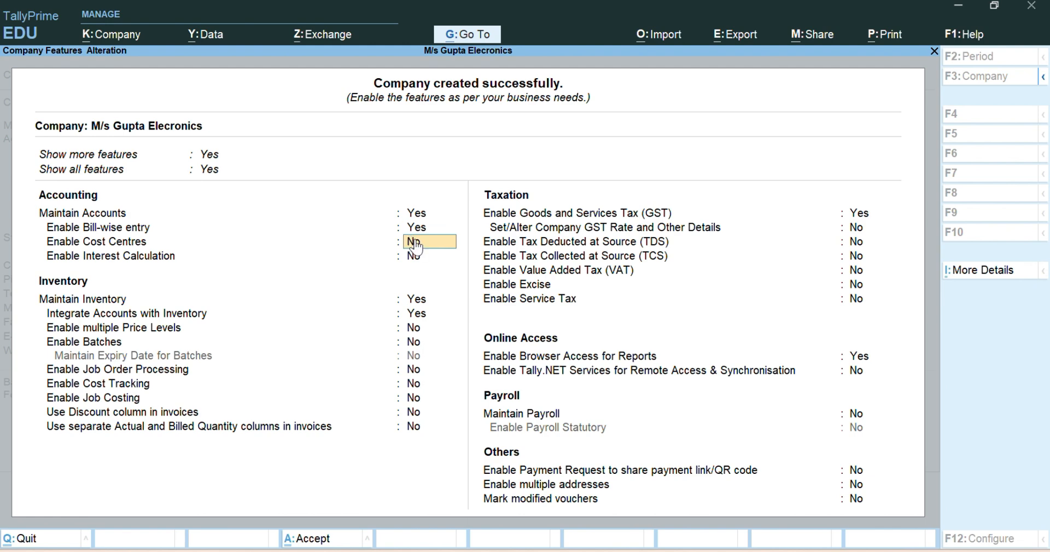
key(Return)
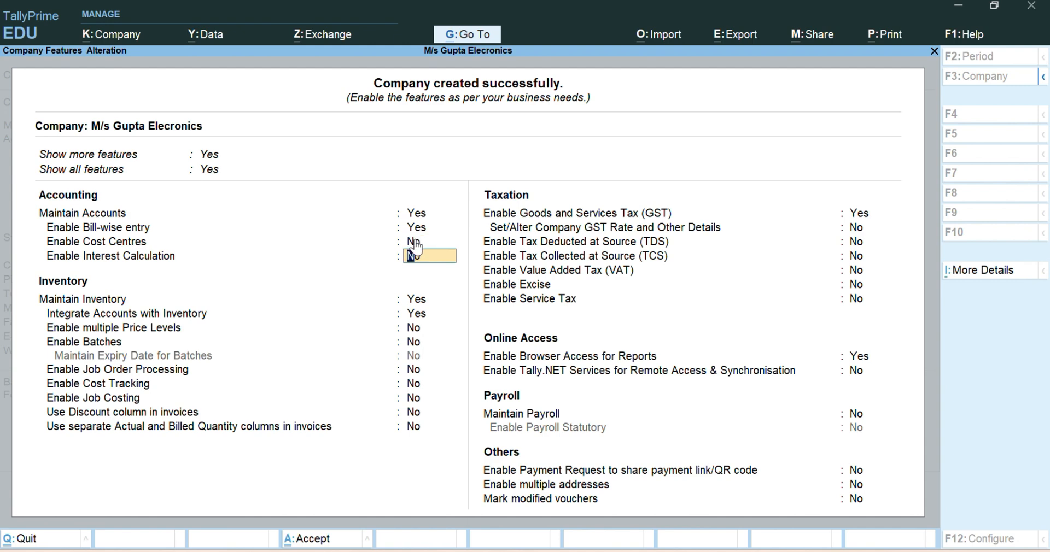
key(Return)
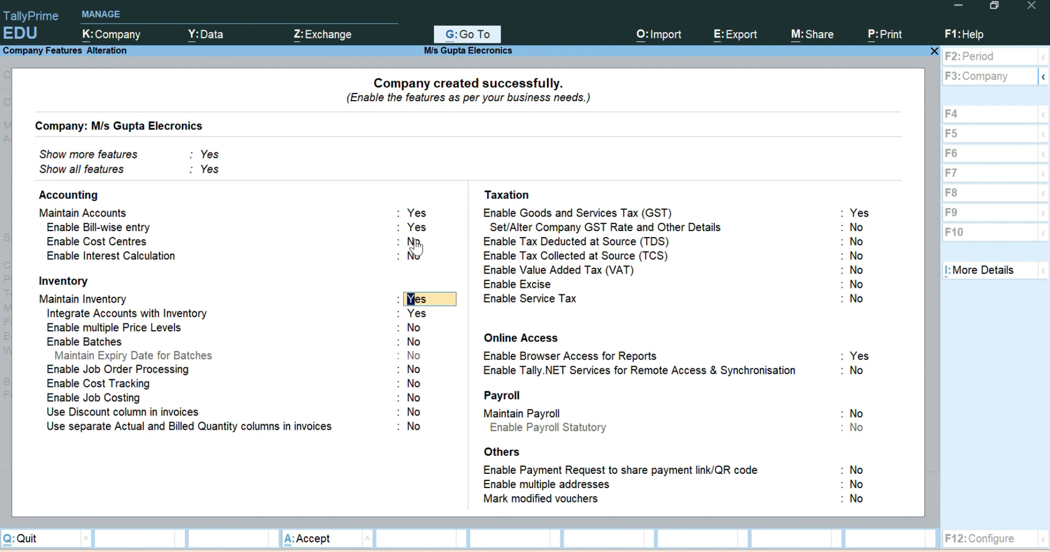
text(n)
key(Return)
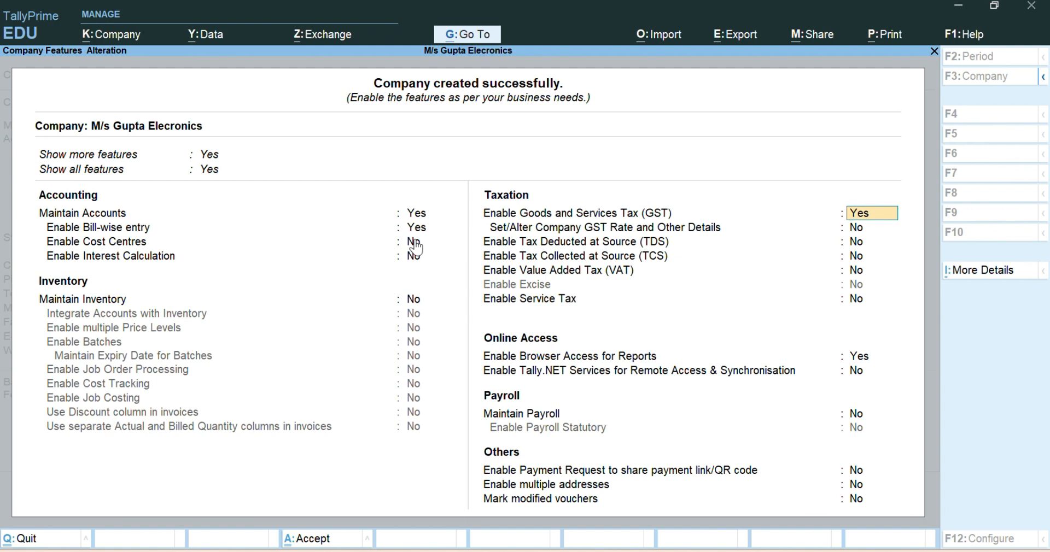
Set Enable Goods and Services Tax (GST) to No and leave TDS, TCS, VAT and Service Tax at No.
text(n)
key(Return)
key(Return)
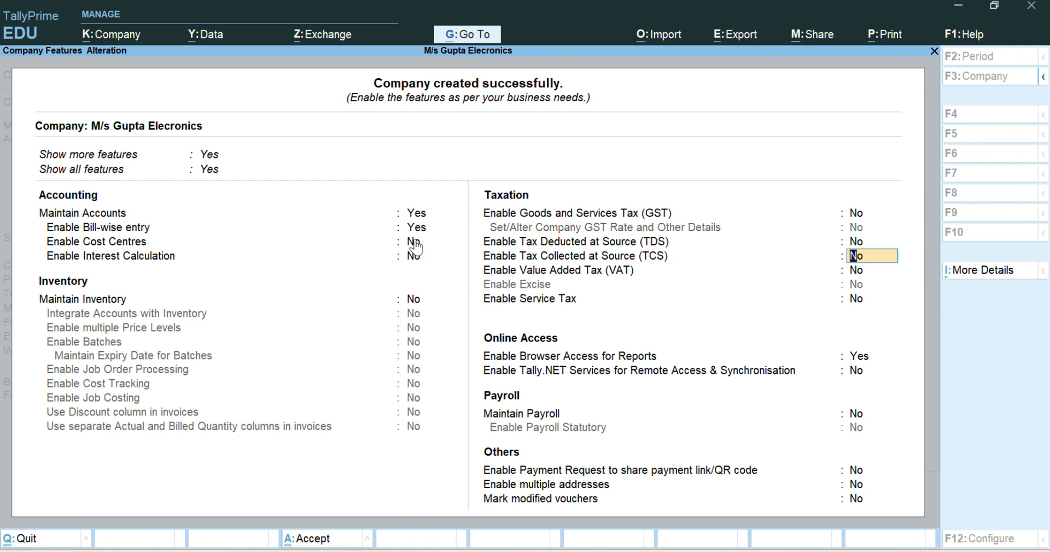
key(Return)
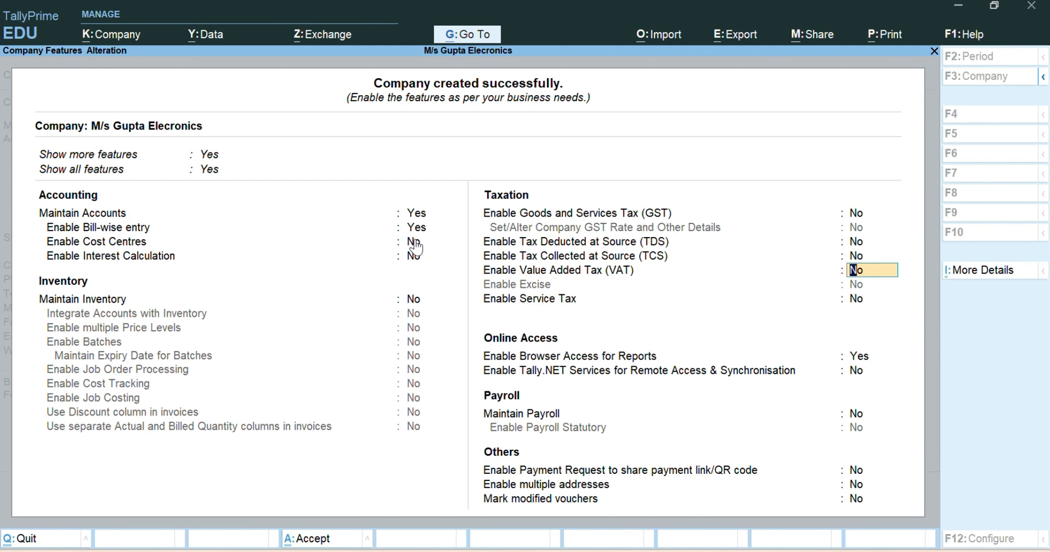
key(Return)
key(Return)
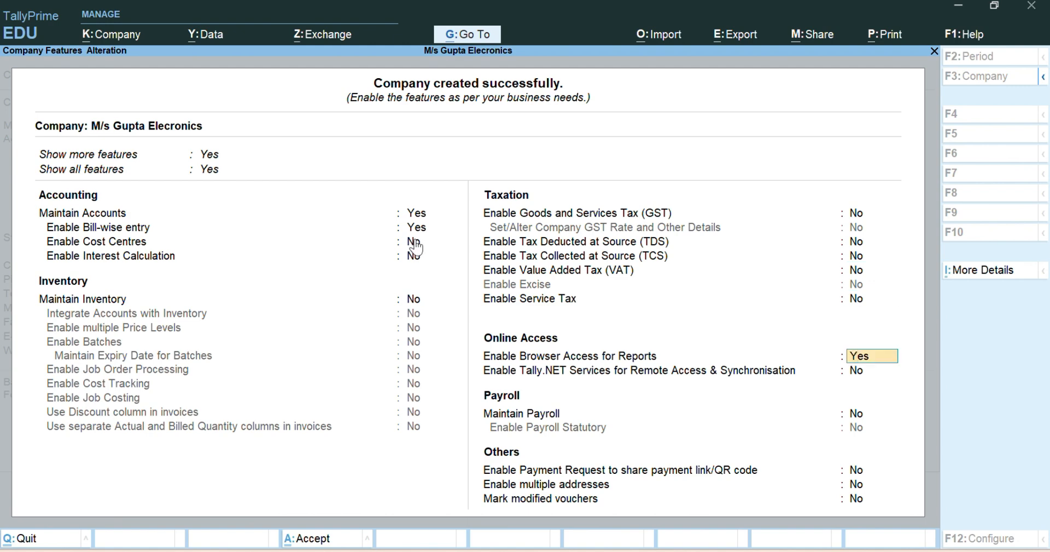
Set Enable Browser Access for Reports to No, keep the remaining features at No, and save the company features.
text(n)
key(Return)
key(Return)
key(Return)
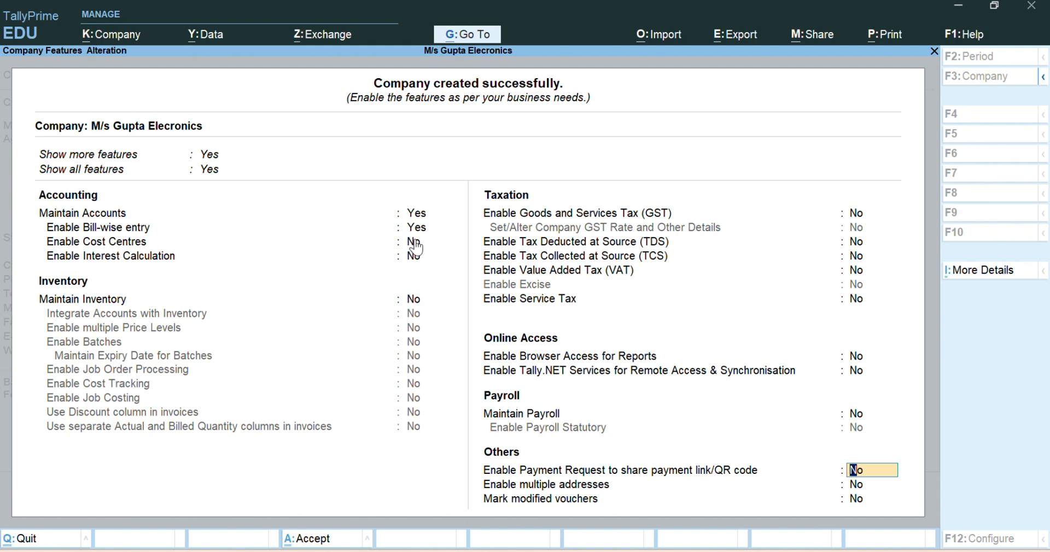
key(Return)
key(Return)
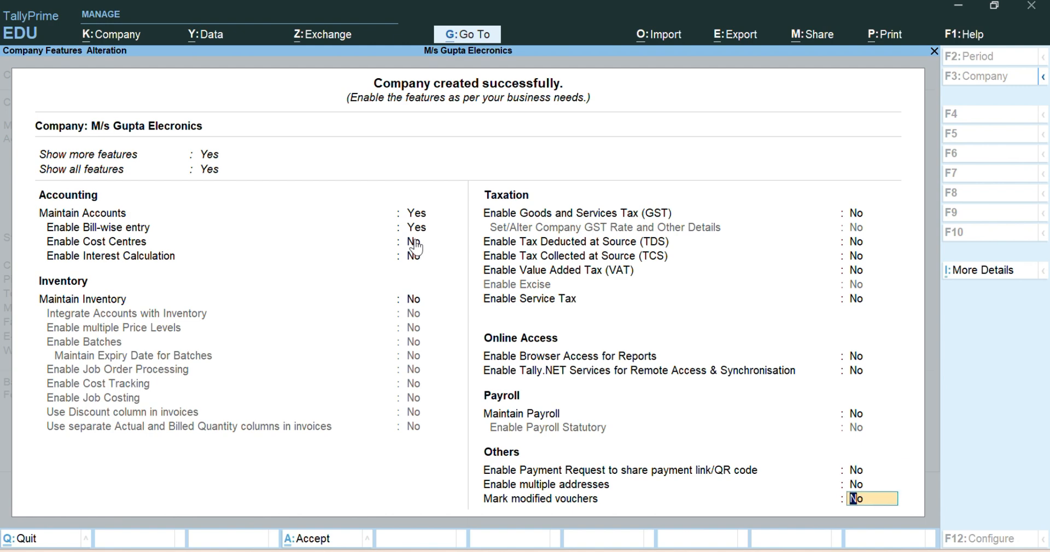
key(Return)
key(Return)
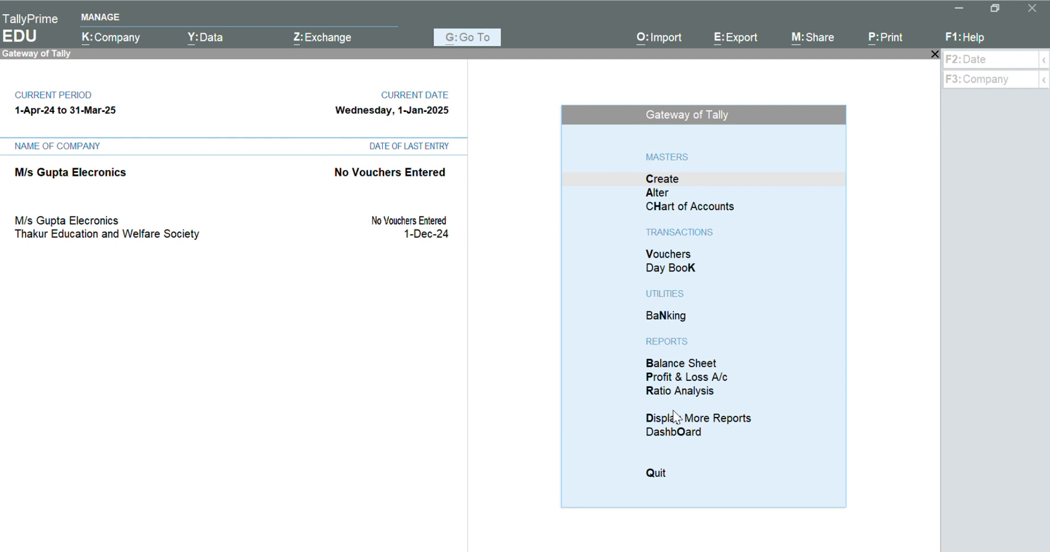
Start a new ledger master named Capital Account and place it under the Capital Account group.
click(582, 295)
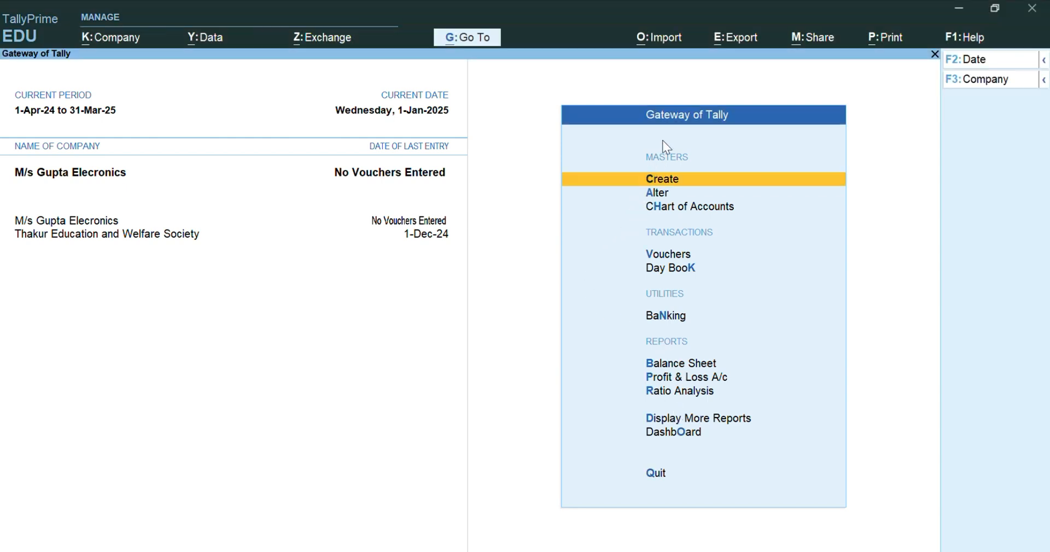
click(664, 184)
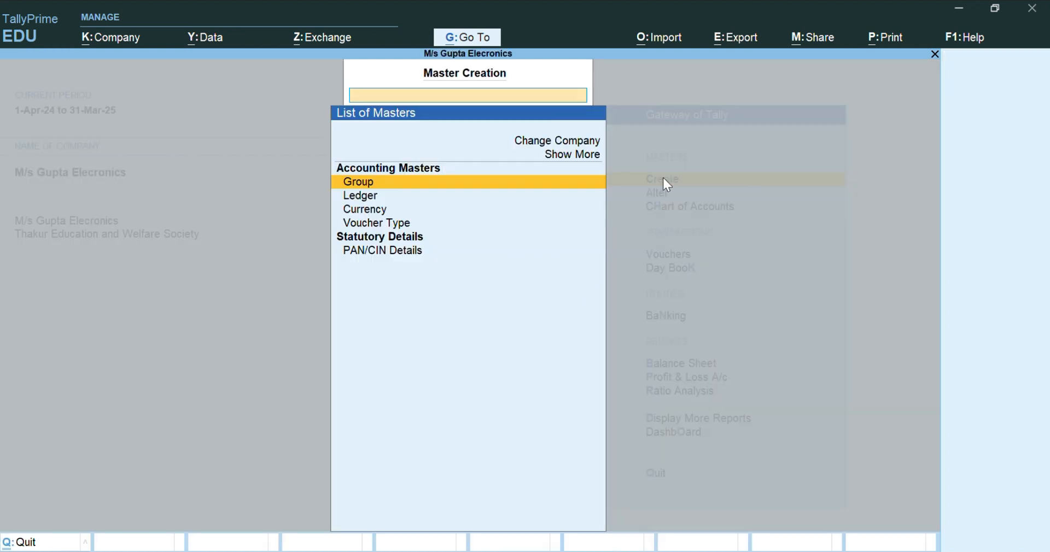
click(376, 201)
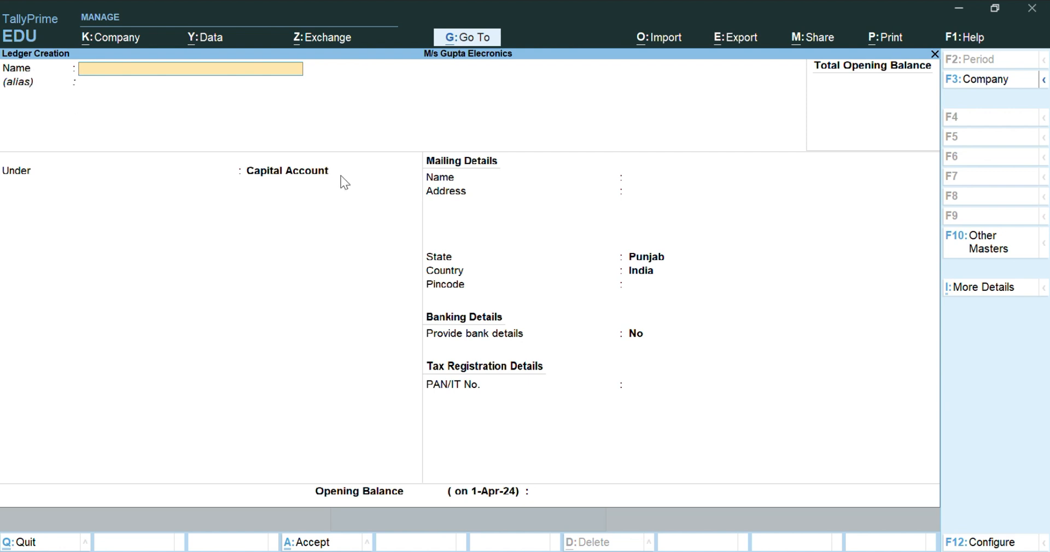
text(Capital Account)
key(Return)
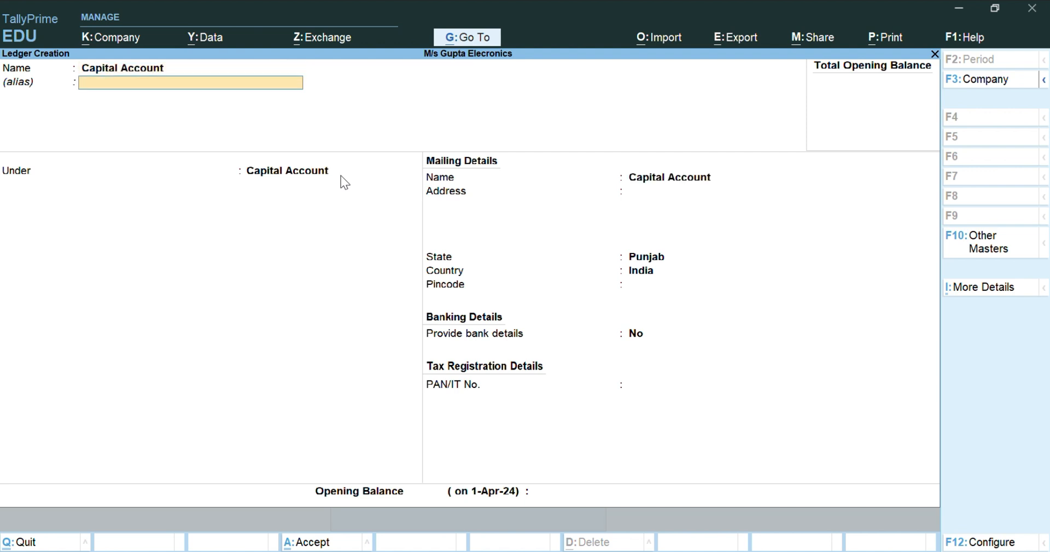
key(Return)
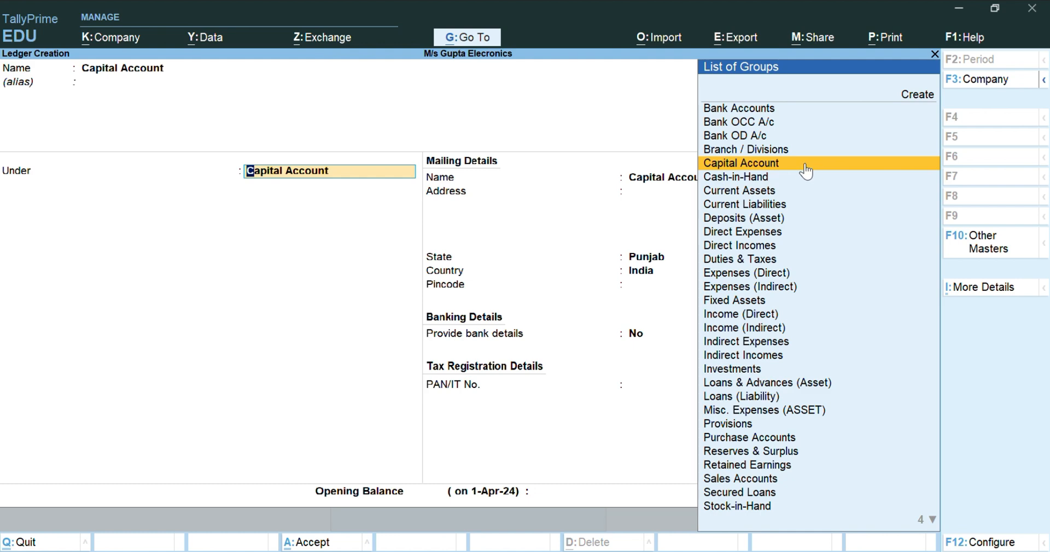
key(Return)
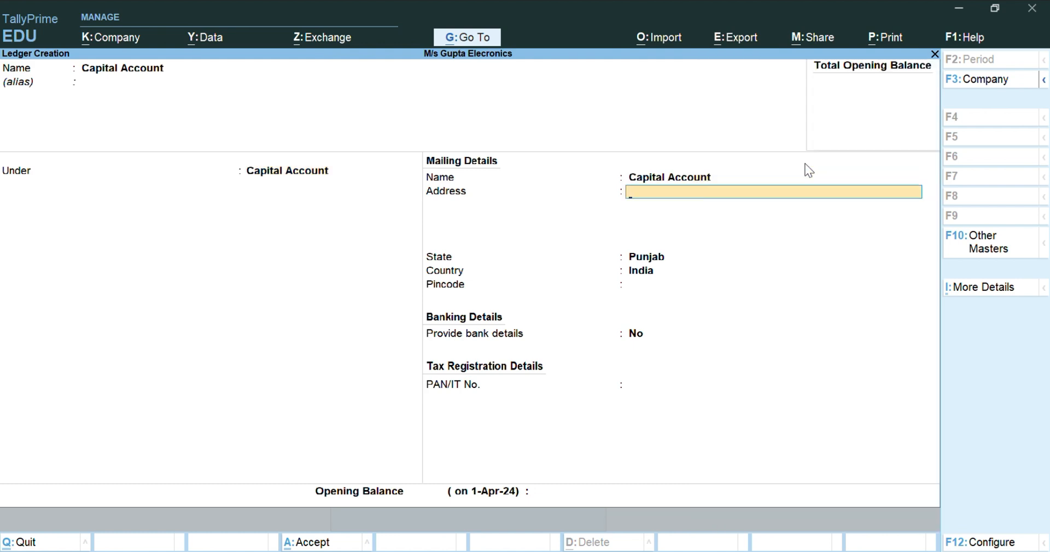
Leave the address, tax and opening balance details blank, keep bank details at No, and save the Capital Account ledger.
key(Return)
key(Return)
key(Return)
key(Return)
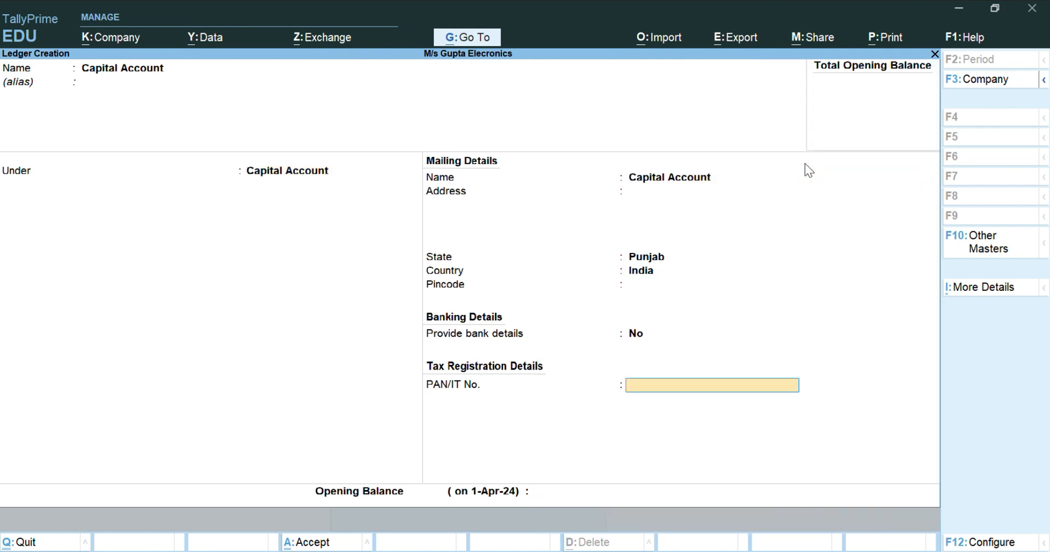
key(Return)
key(Return)
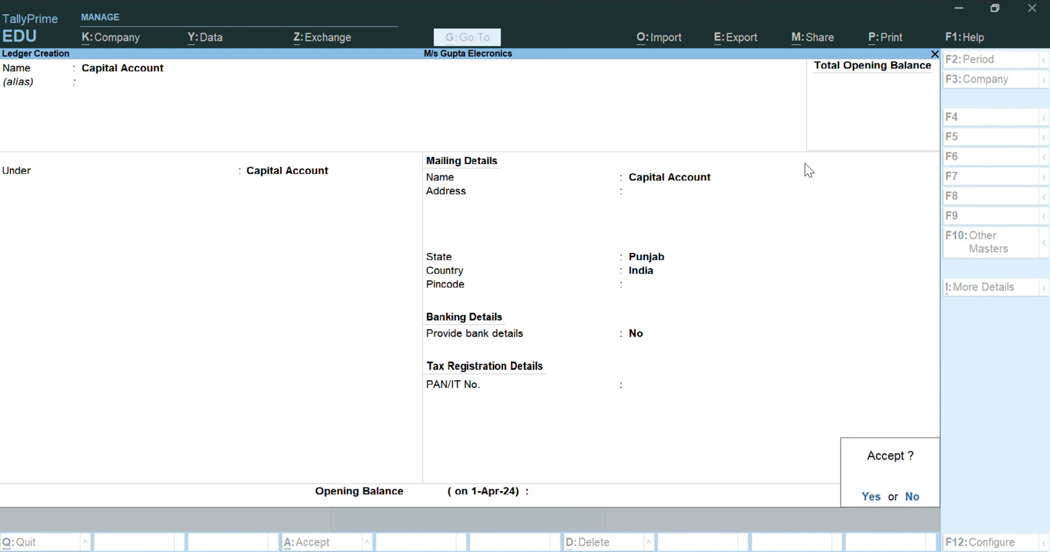
key(Return)
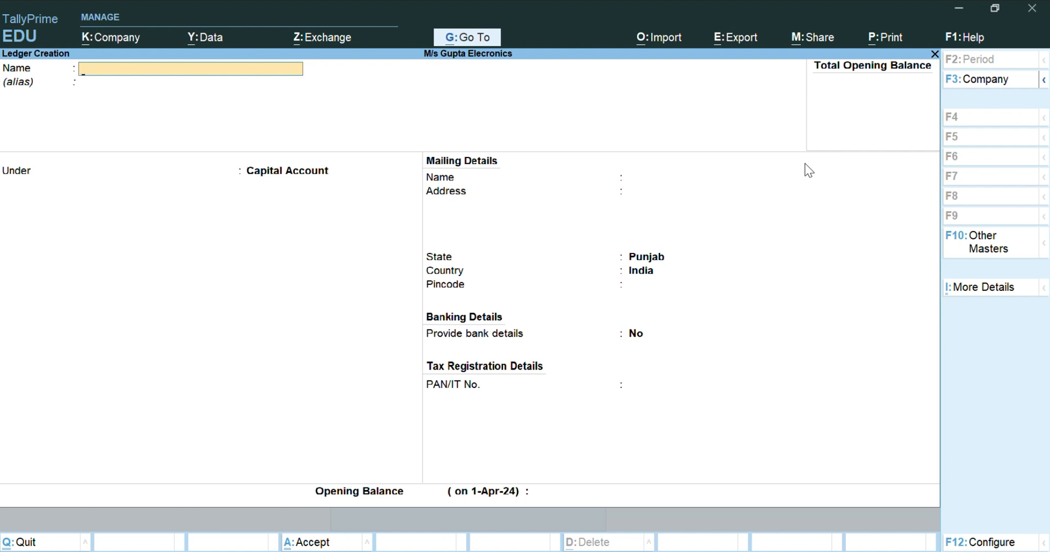
Name the next ledger Purchase Account, without an alias, and place it under the Purchase Accounts group.
text(Purchase Account)
key(Return)
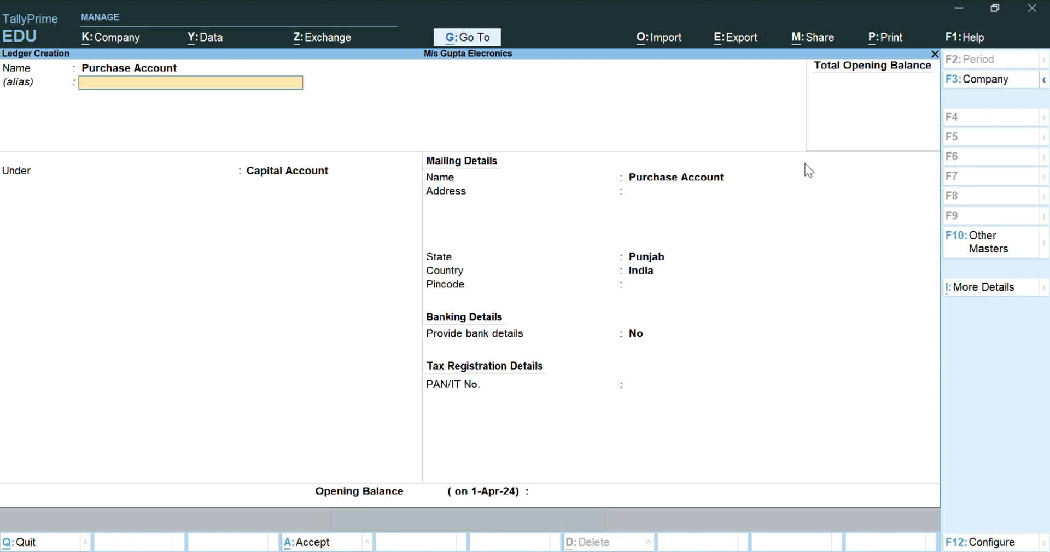
key(Return)
text(Purcha)
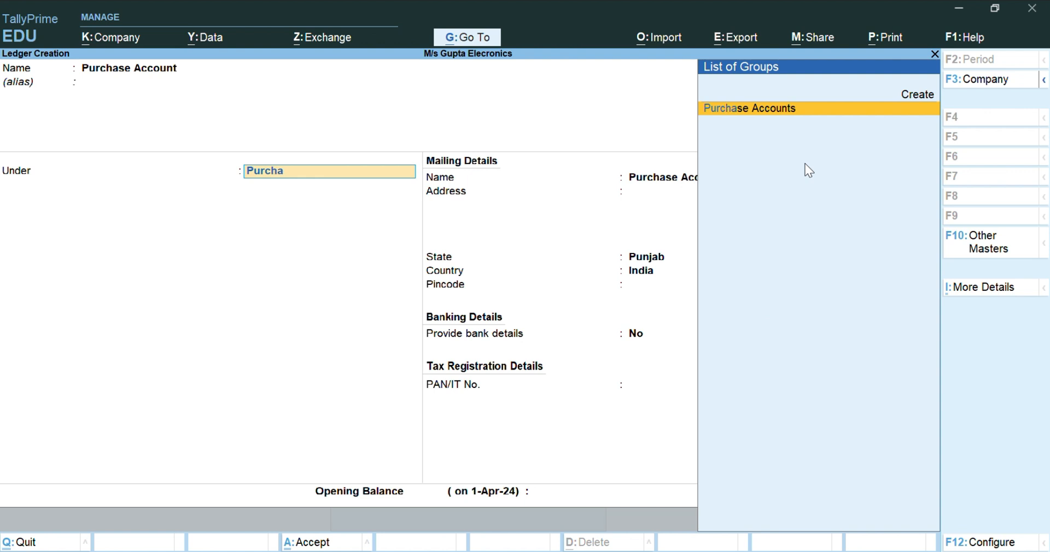
key(Return)
key(Return)
Set the Purchase Account ledger's type to Invoice Rounding, keep Normal Rounding with limit 1, and save the ledger without an opening balance.
key(BackSpace)
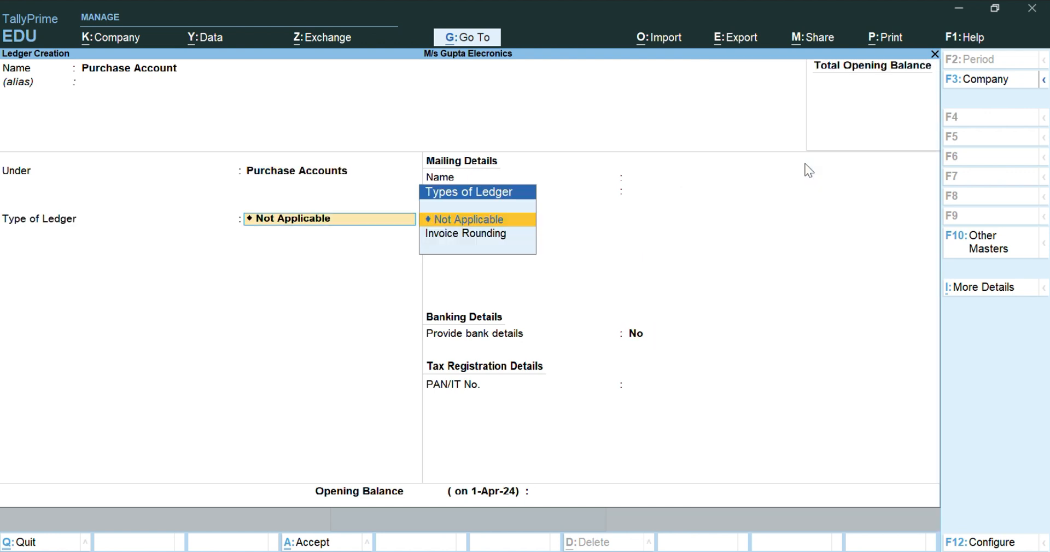
key(Down)
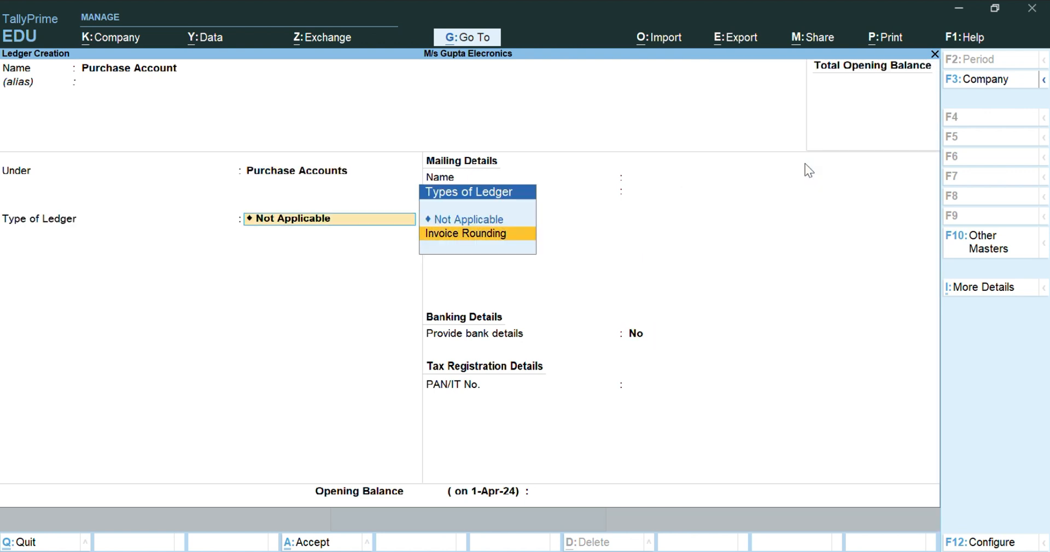
key(Return)
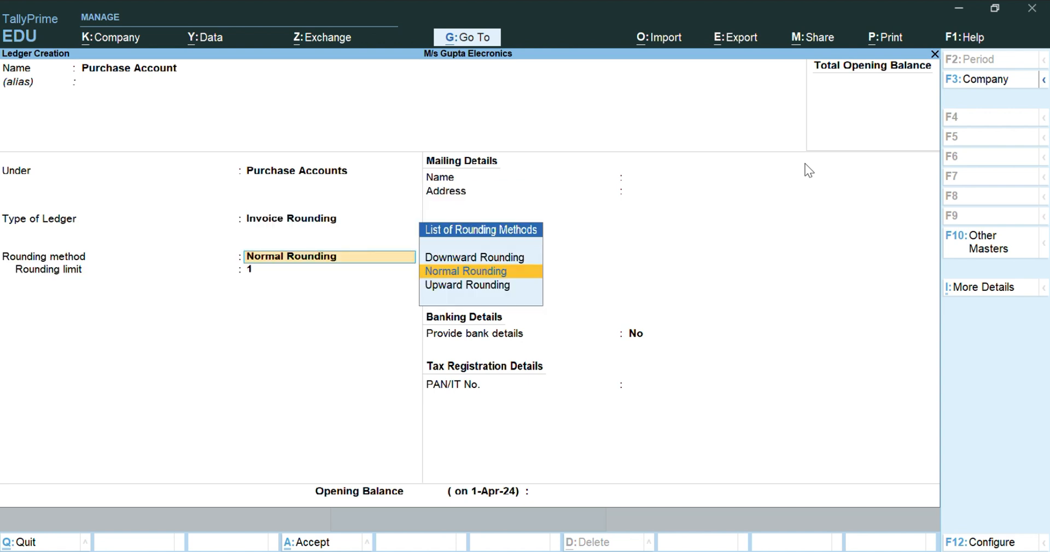
key(Return)
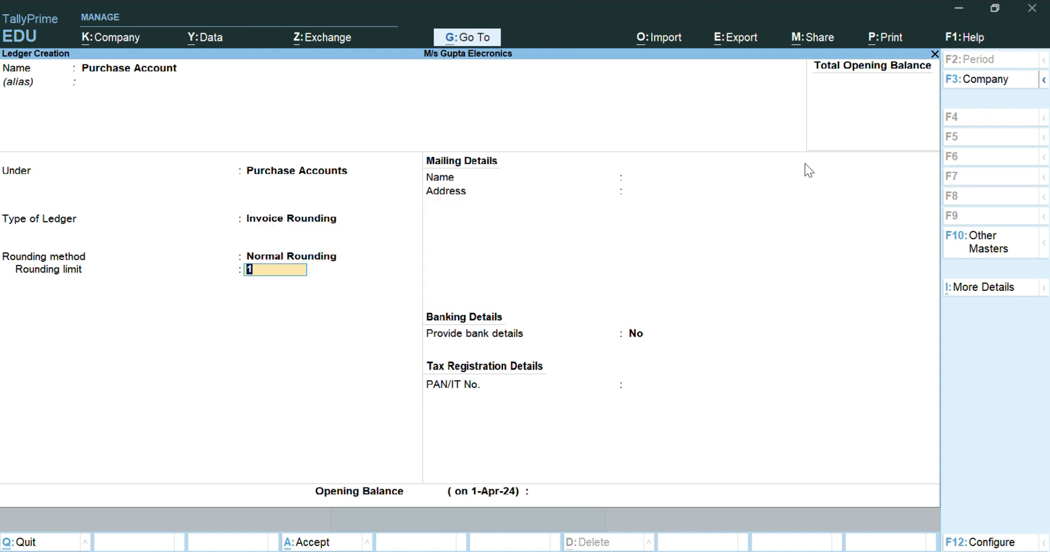
key(Return)
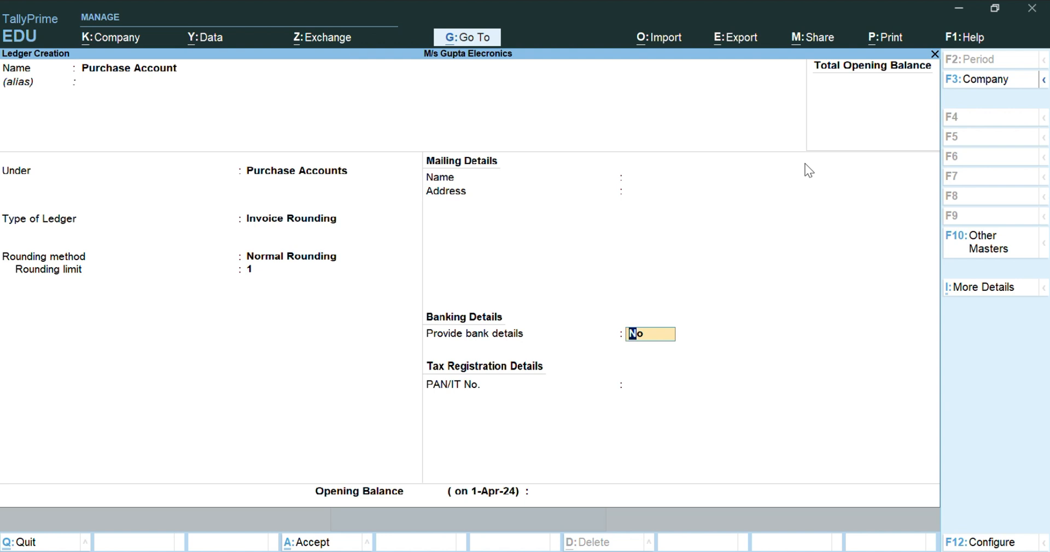
key(Return)
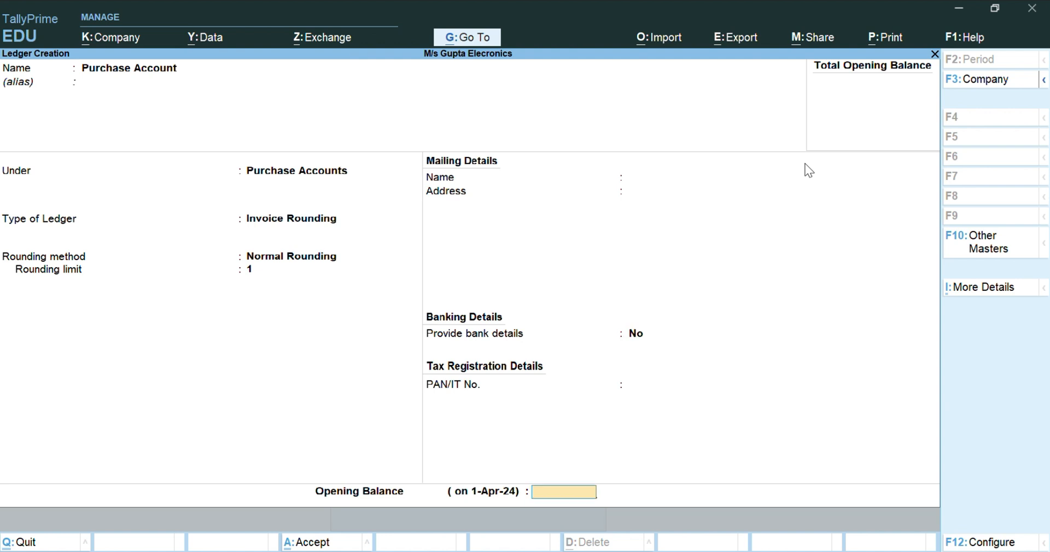
key(Return)
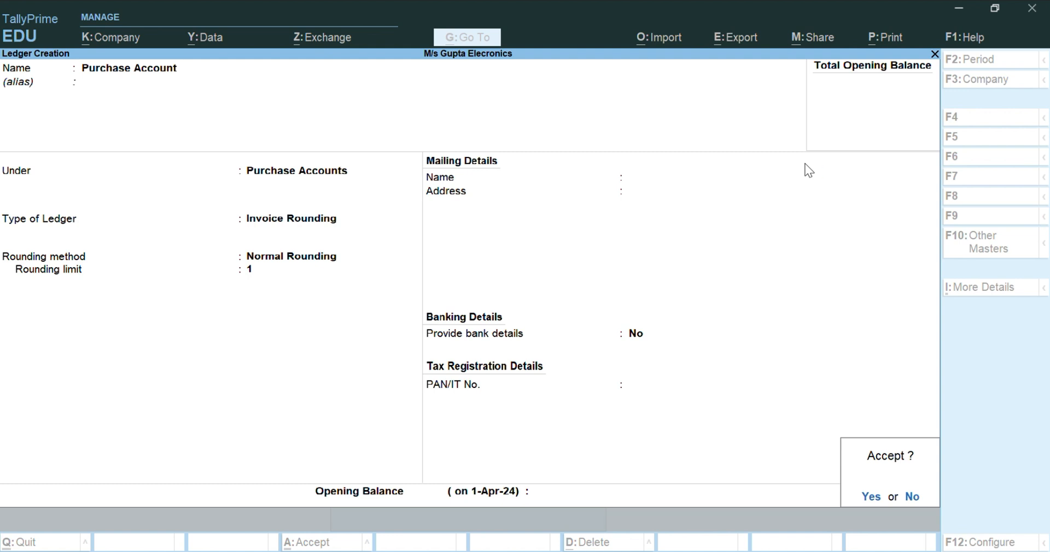
key(Return)
Name the next ledger Sales Account, without an alias, and place it under the Sales Accounts group.
text(Sales)
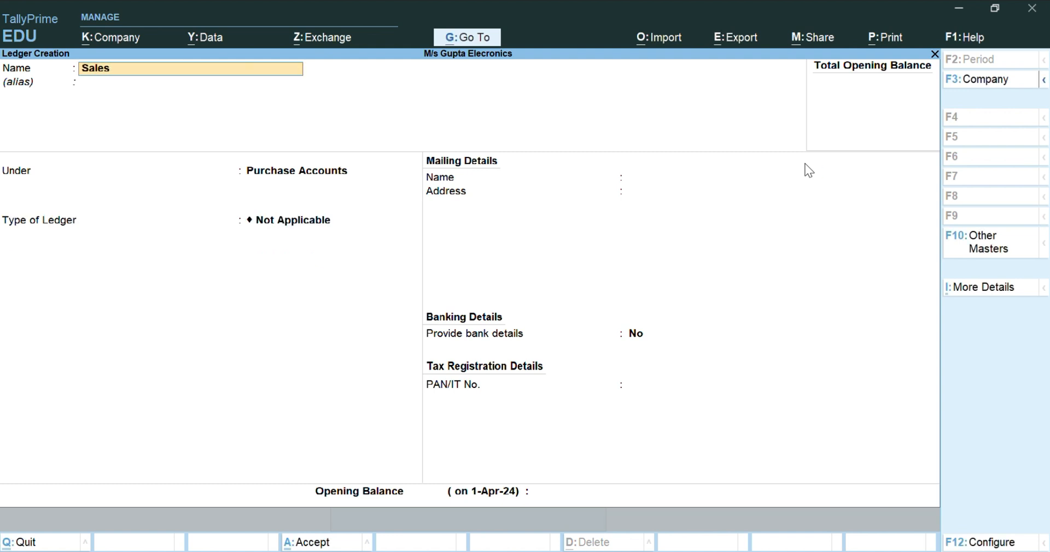
text( Account)
key(Return)
key(Return)
text(Sale)
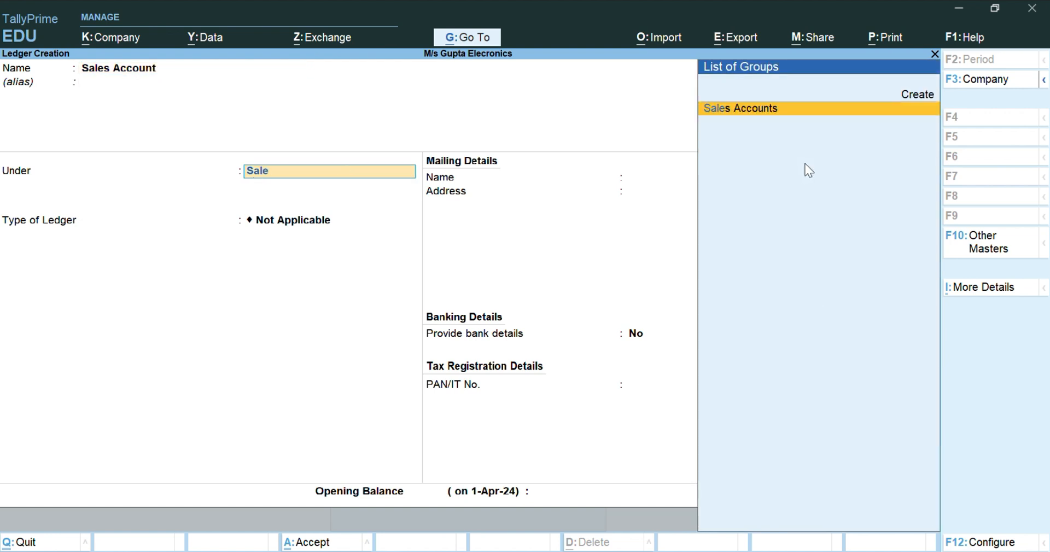
Set the Sales Account ledger's type to Invoice Rounding, keep Normal Rounding with limit 1, and save the ledger without an opening balance.
key(Return)
key(Down)
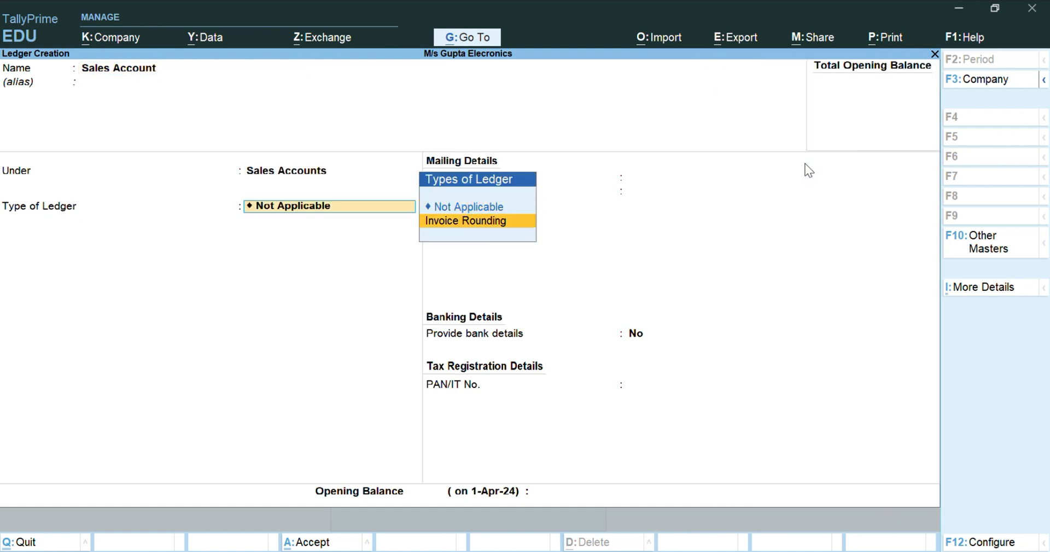
key(Return)
key(Return)
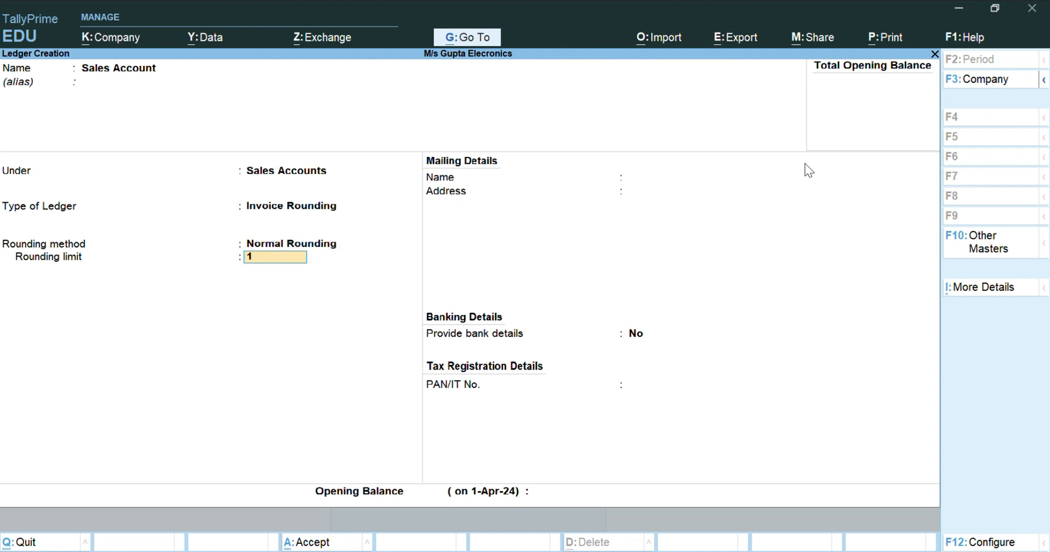
key(Return)
key(Return)
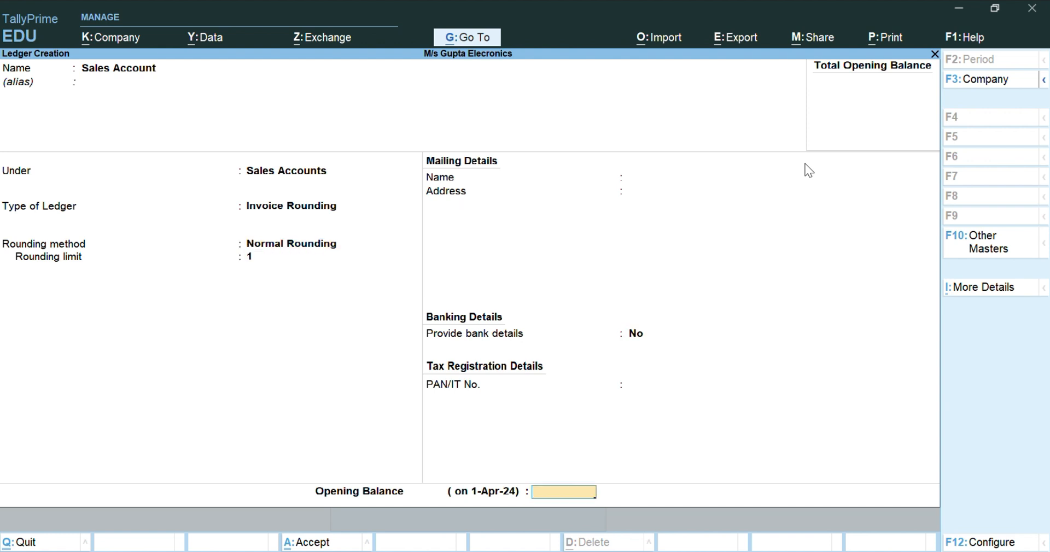
key(Return)
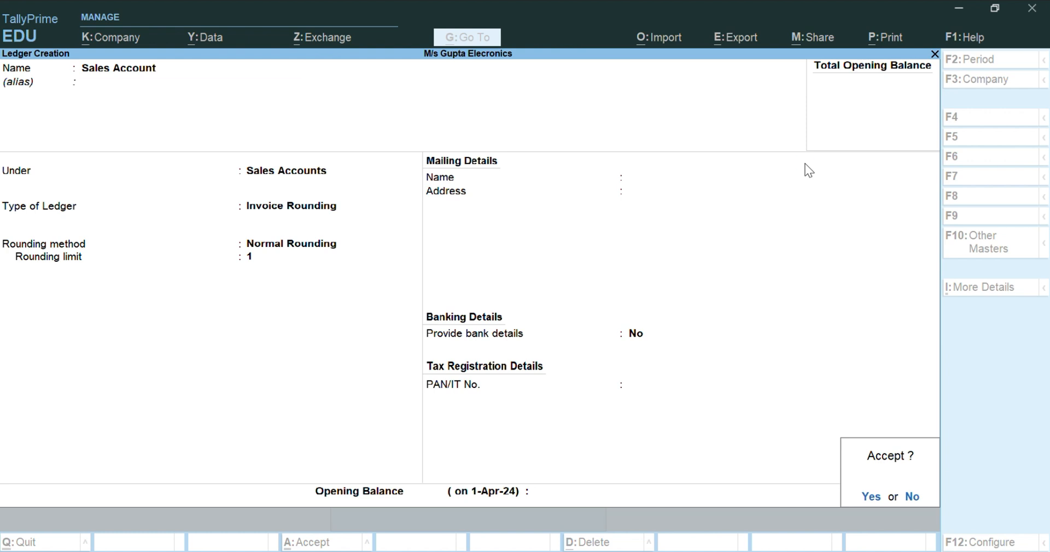
key(Return)
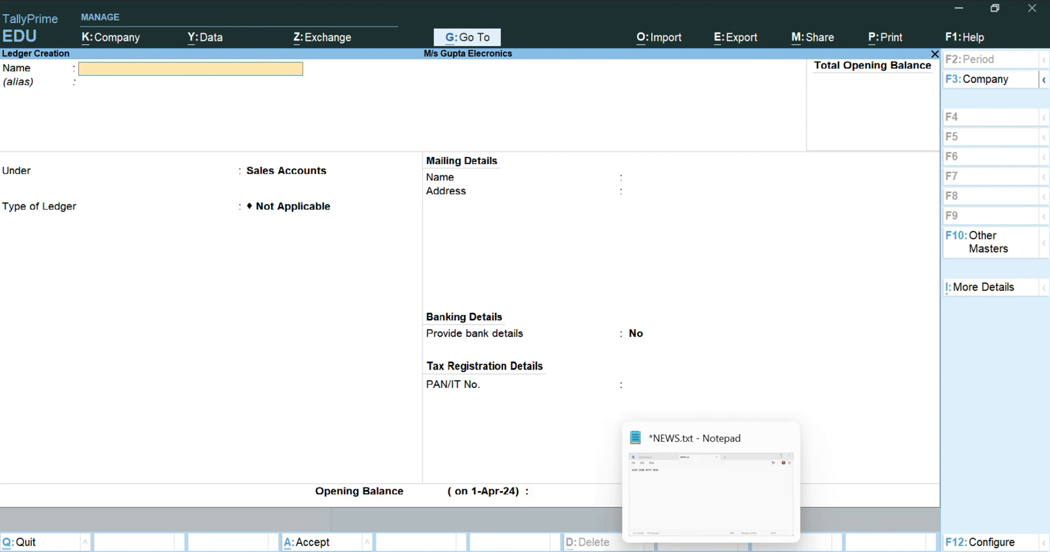
Switch to the presentation and consult the Ledger Creation table for ledger names and their group heads.
mouse_move(603, 551)
click(581, 449)
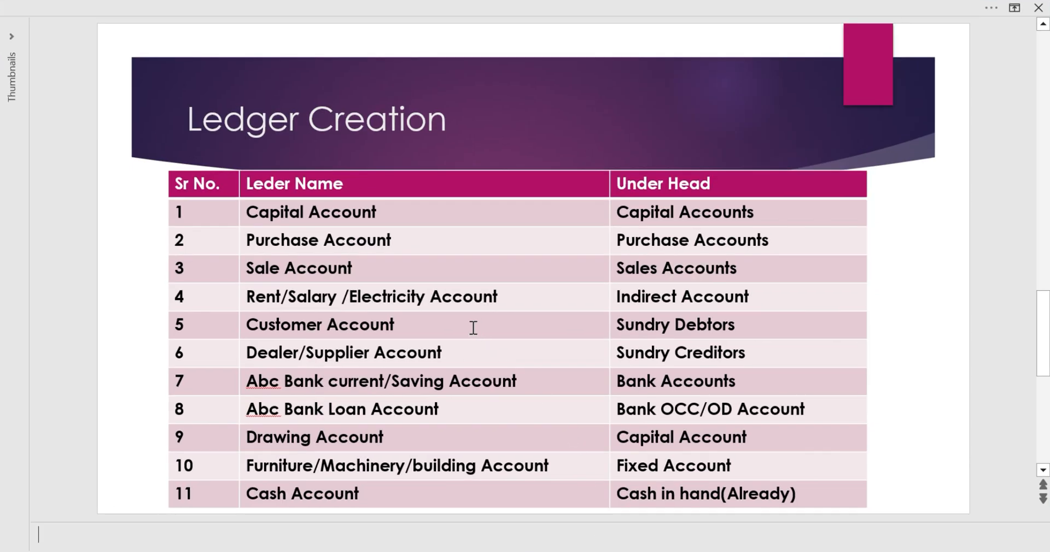